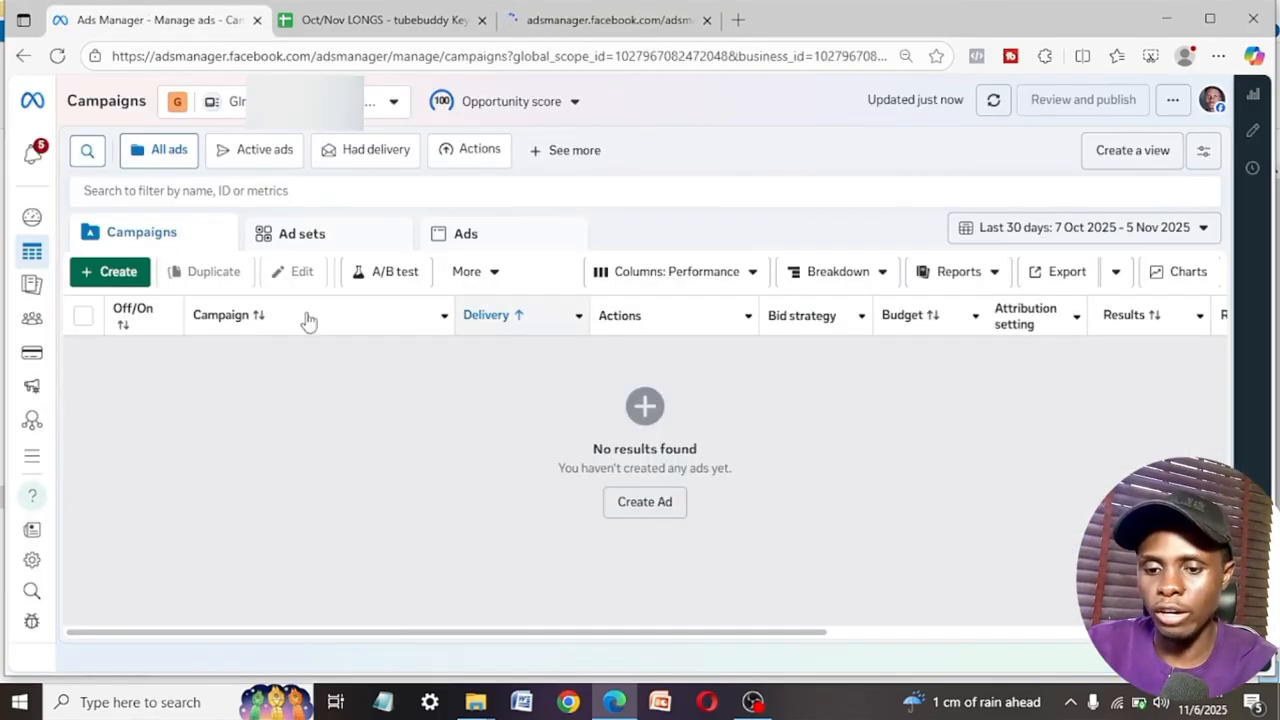
# Create a new auction campaign with the Sales objective and continue to its settings
pyautogui.click(120, 276)
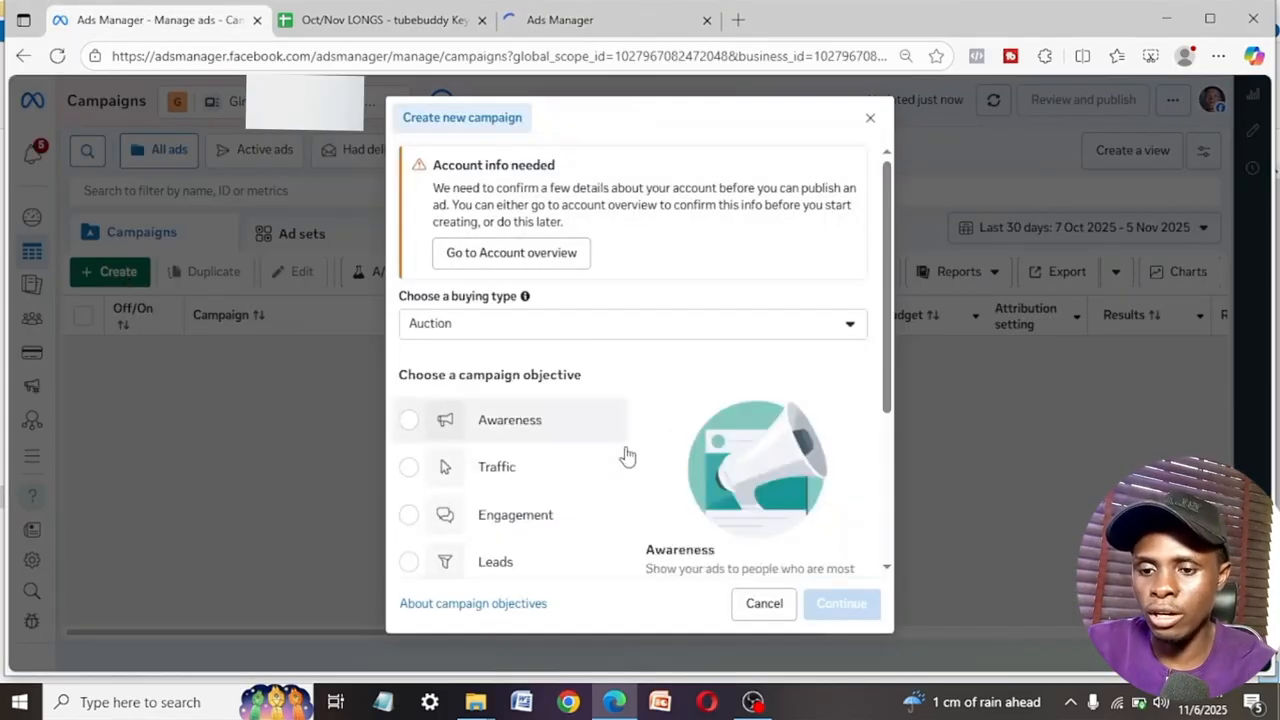
pyautogui.scroll(-2, 893, 418)
pyautogui.scroll(-1, 893, 418)
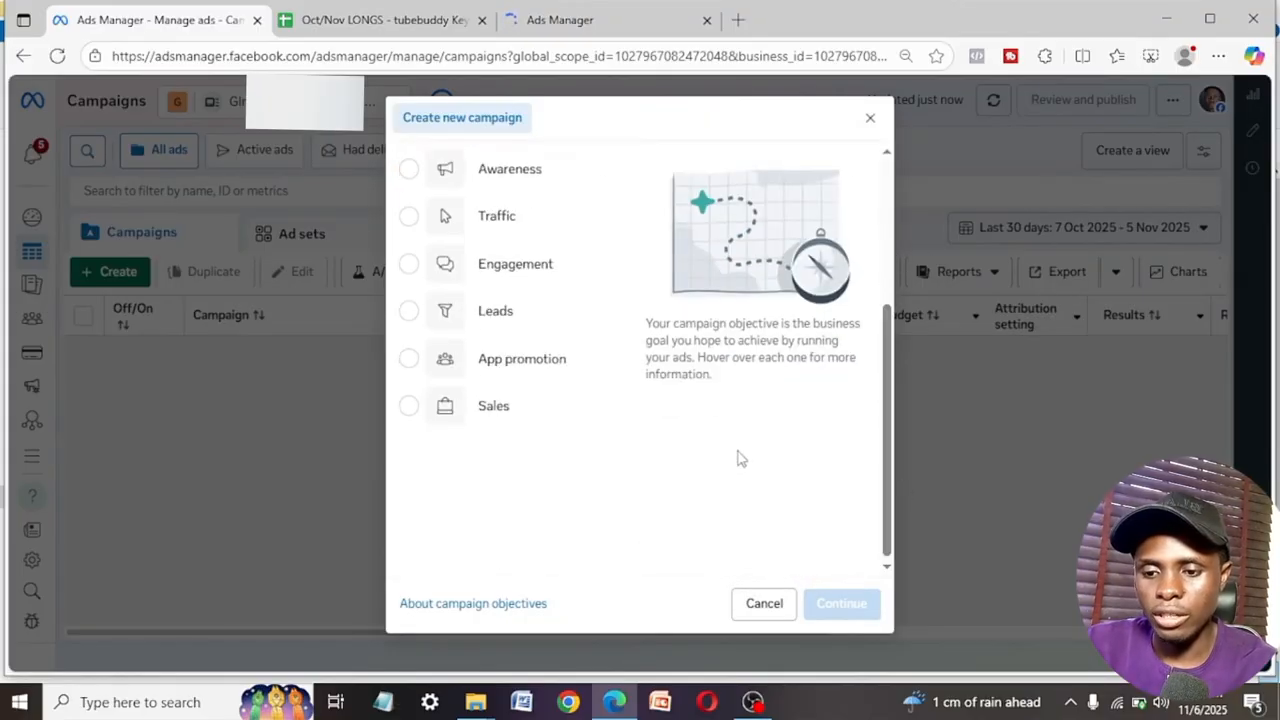
pyautogui.click(429, 409)
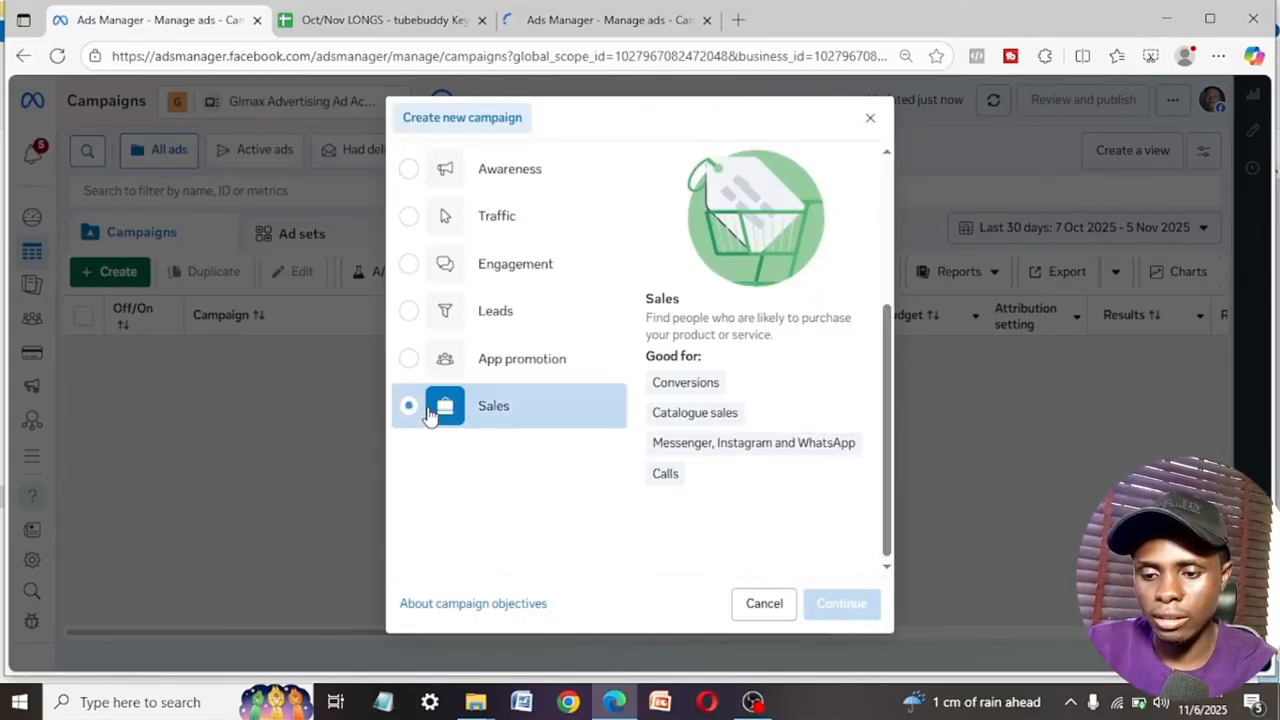
pyautogui.click(428, 313)
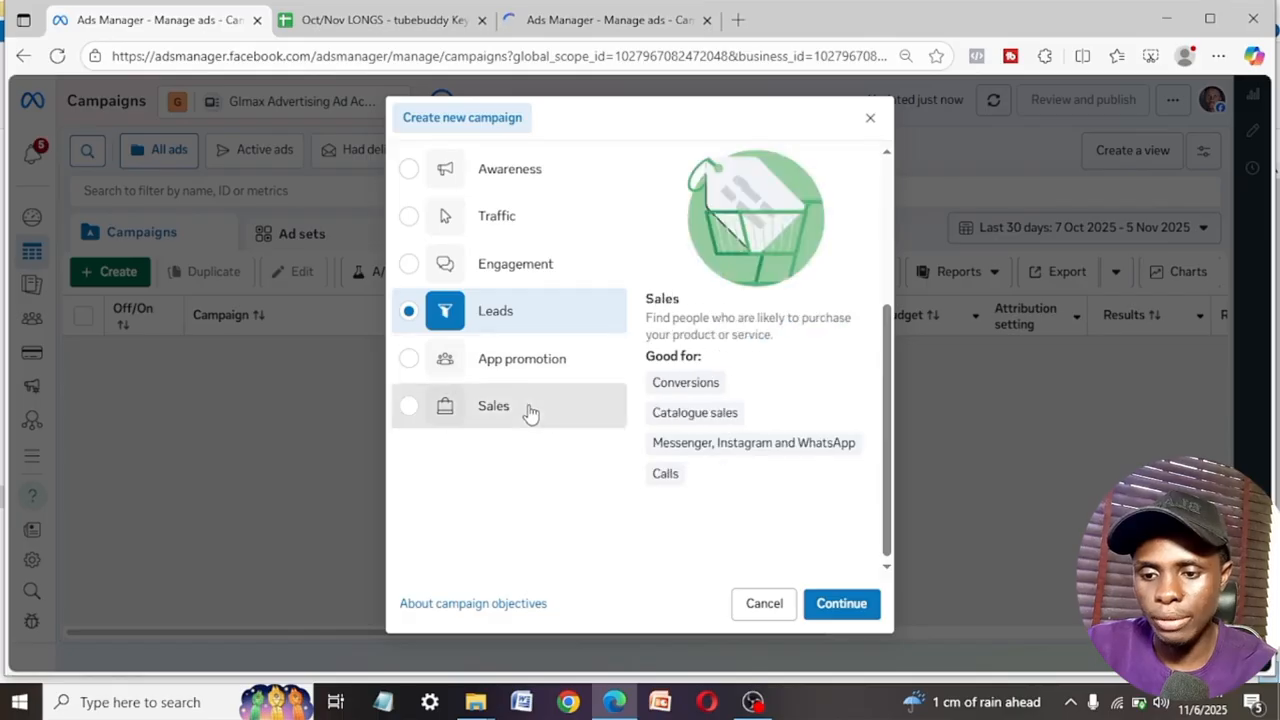
pyautogui.click(528, 412)
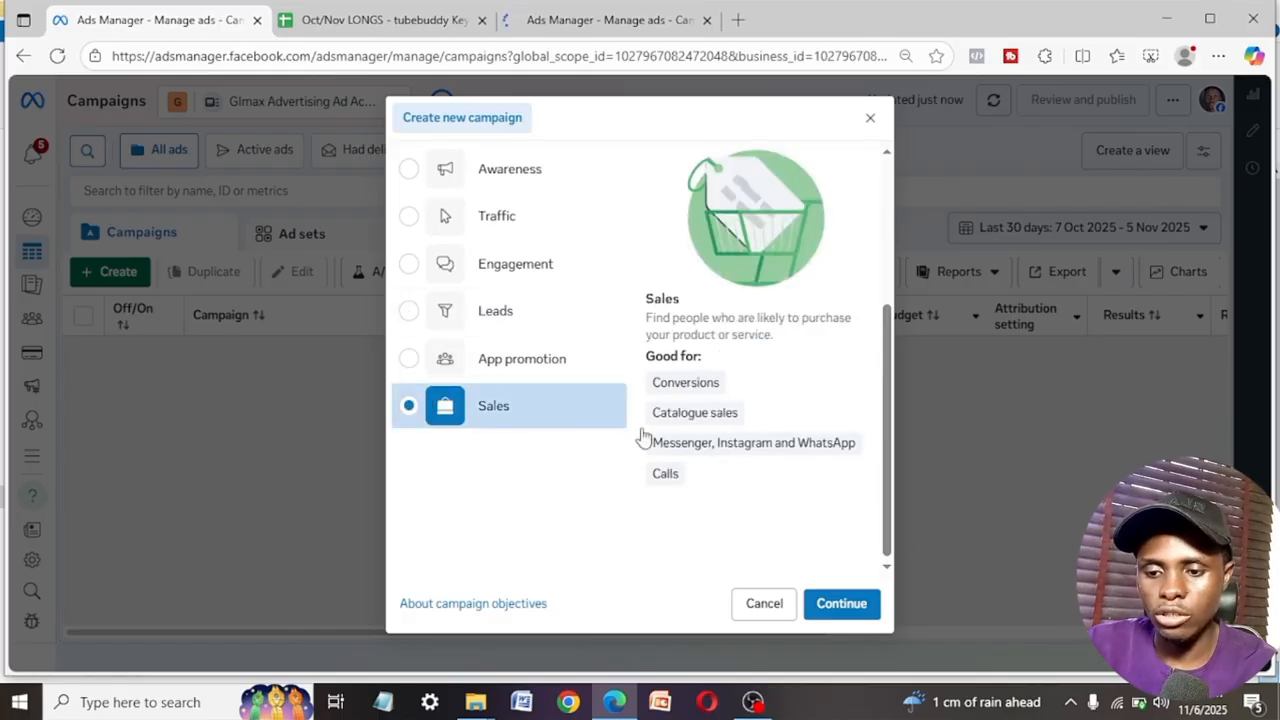
pyautogui.click(846, 604)
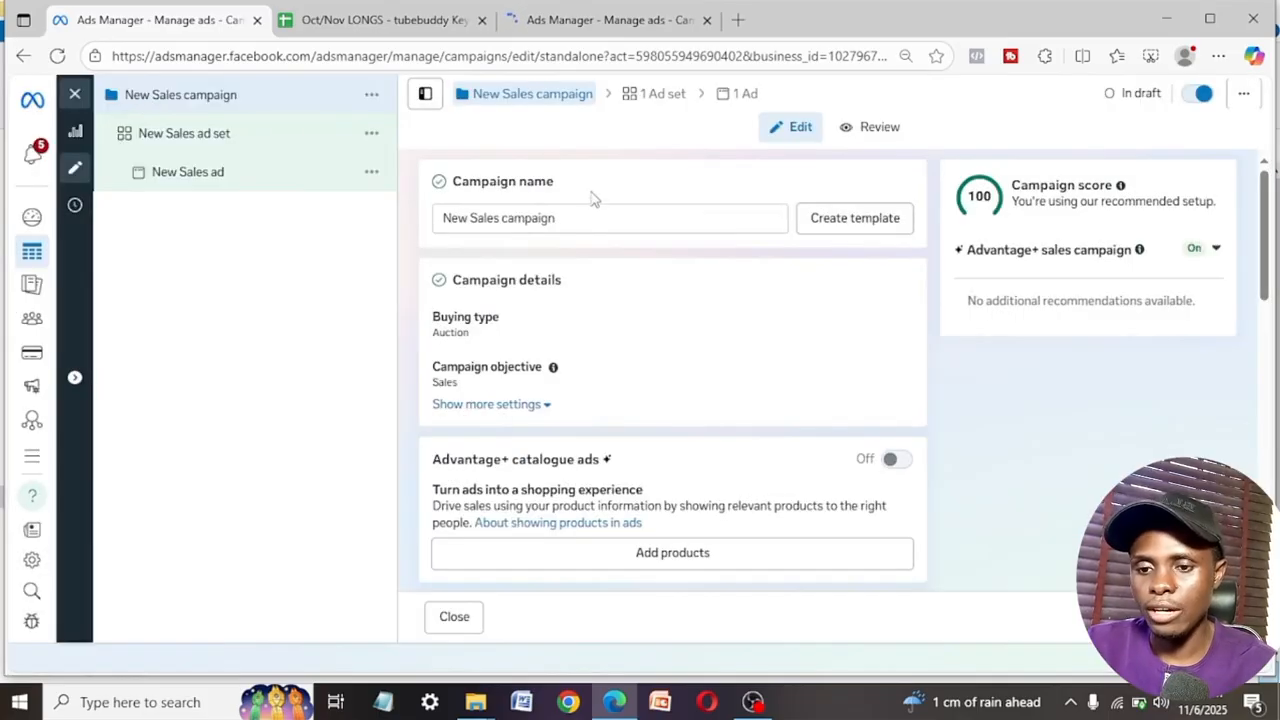
# Rename the campaign as "service 1"
pyautogui.moveTo(591, 214); pyautogui.dragTo(406, 214)
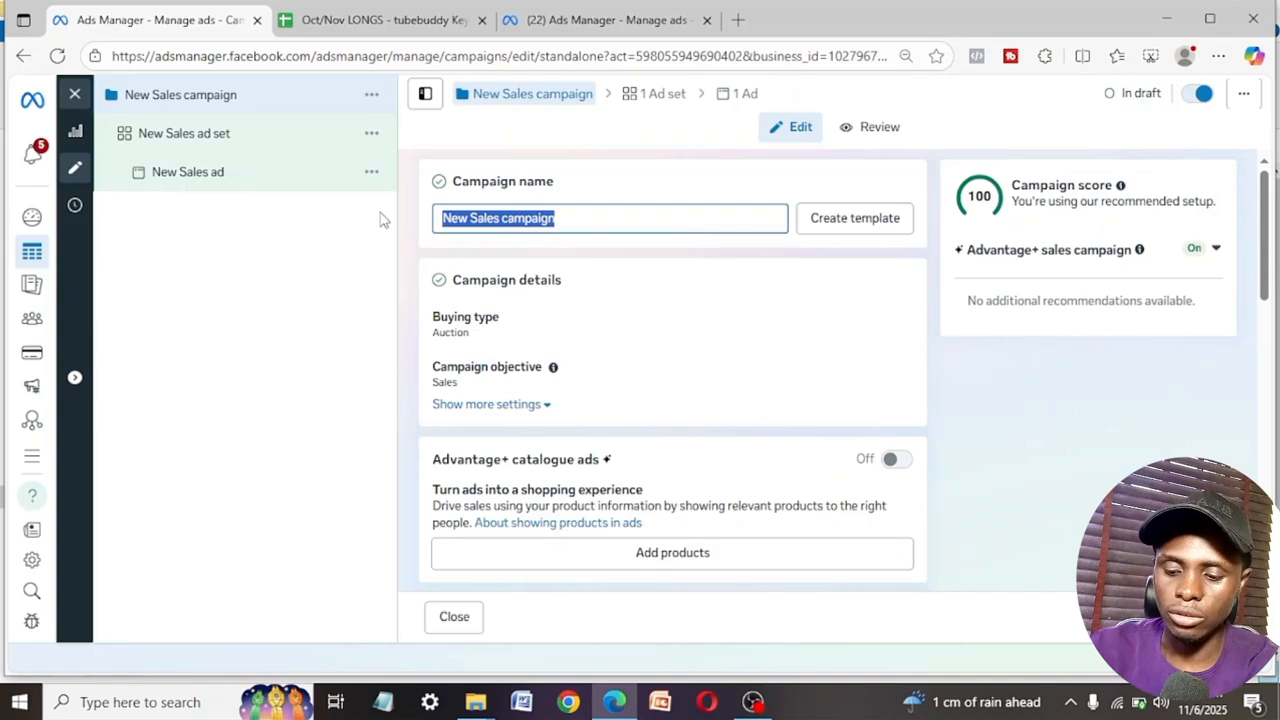
pyautogui.write('serf')
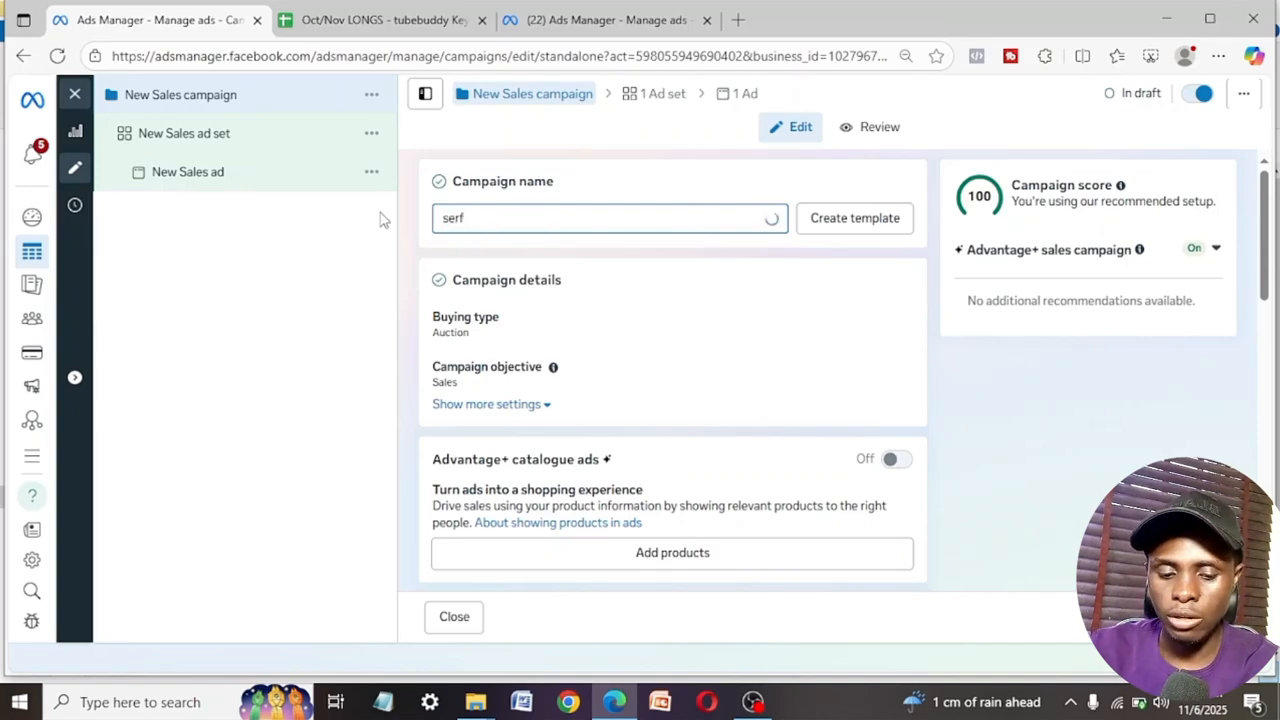
pyautogui.write('vvice')
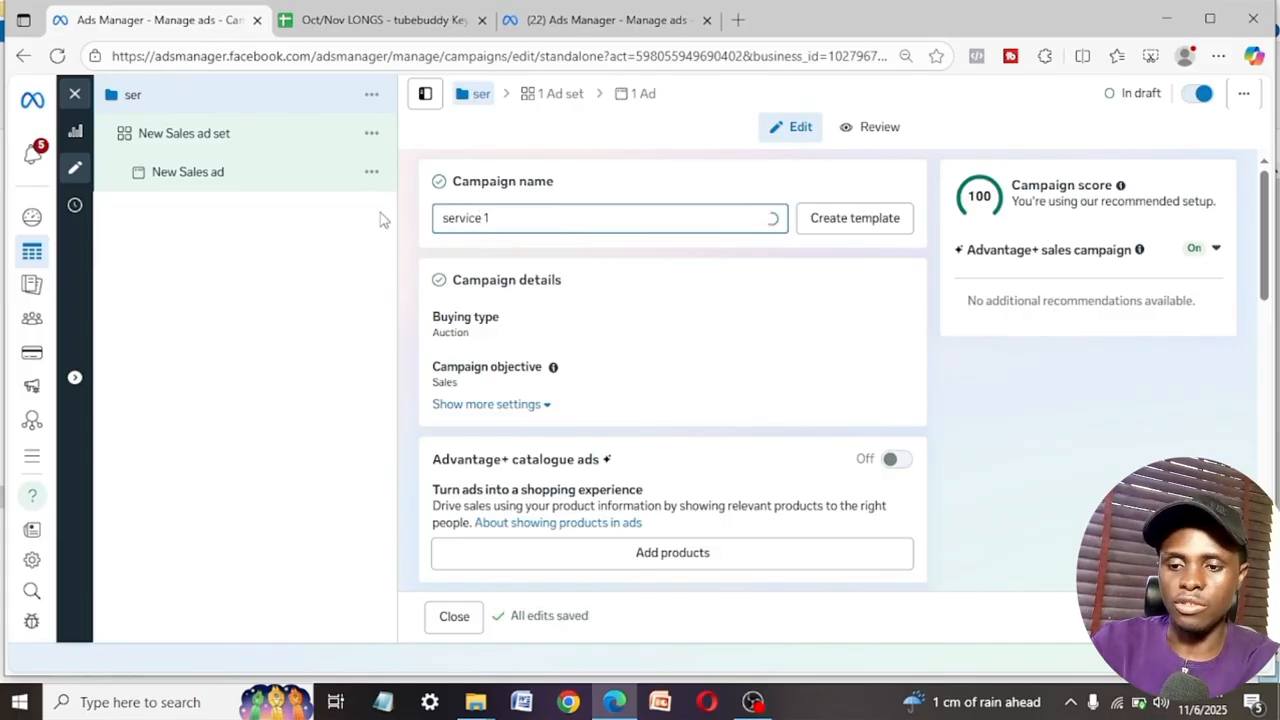
pyautogui.write(' 1')
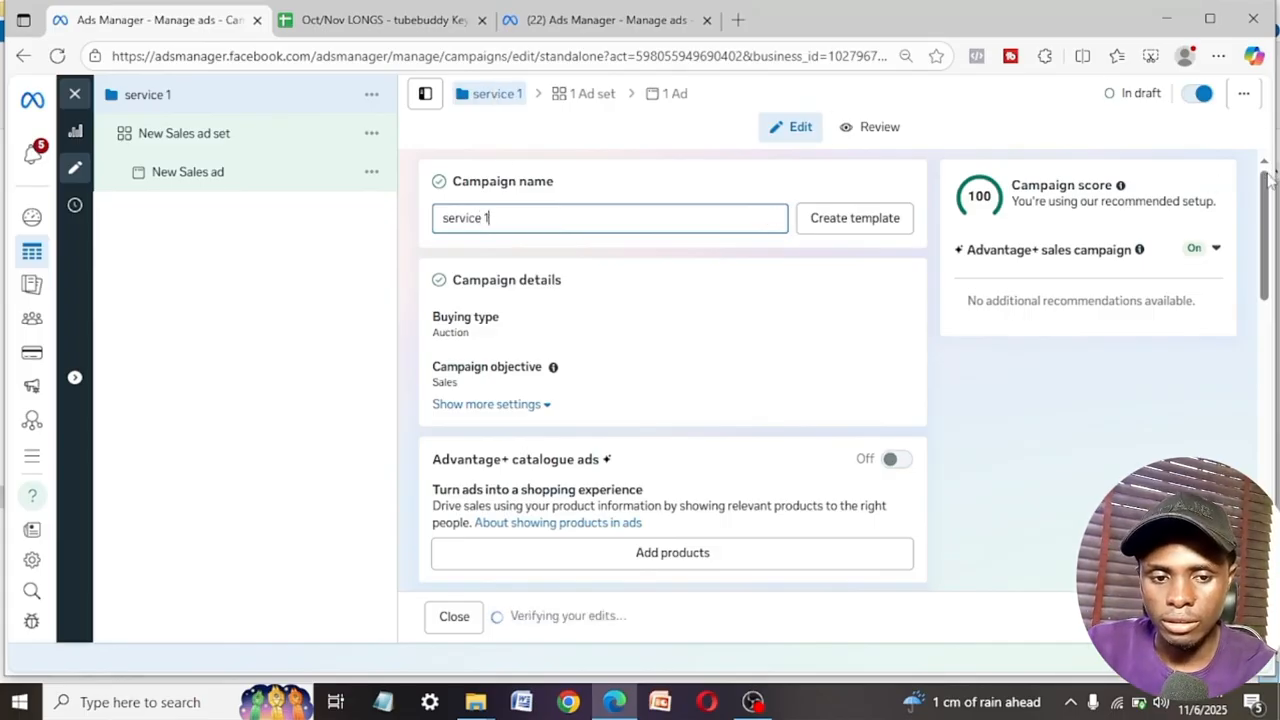
# Set the campaign's budget strategy to Ad set budget without sharing budget between ad sets, and continue to the ad set settings
pyautogui.moveTo(1270, 175); pyautogui.dragTo(1272, 307)
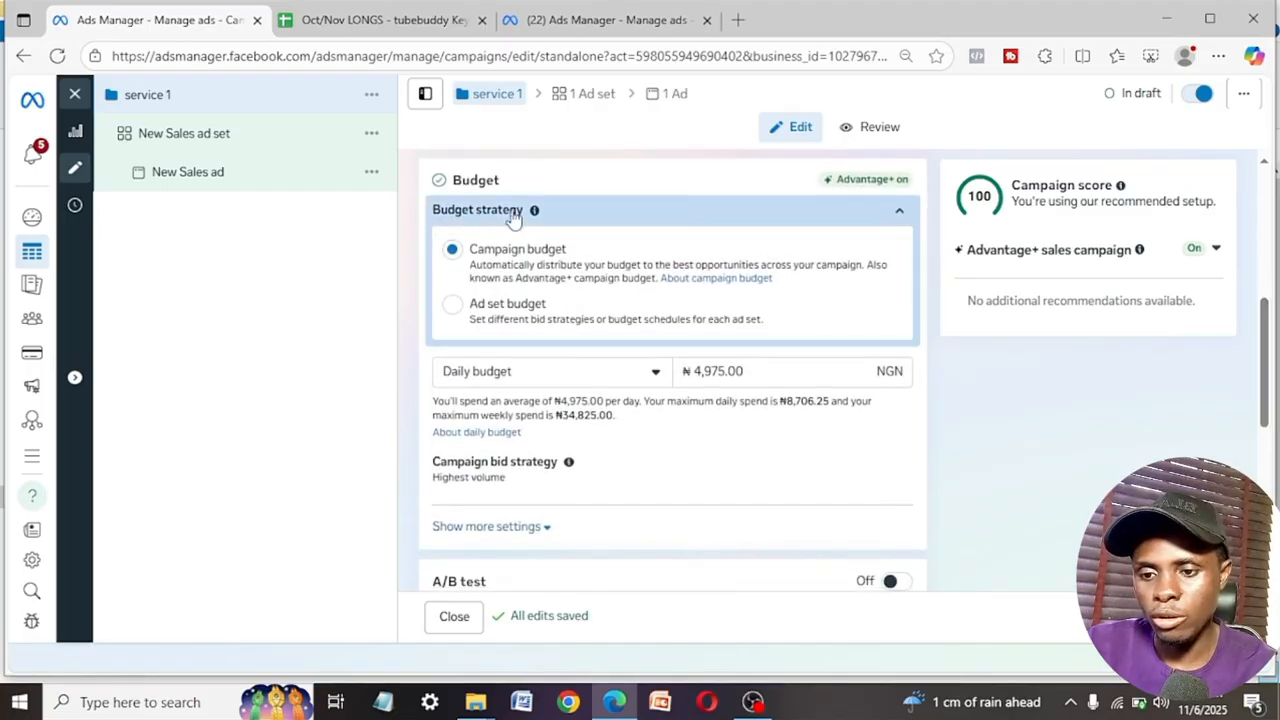
pyautogui.click(452, 305)
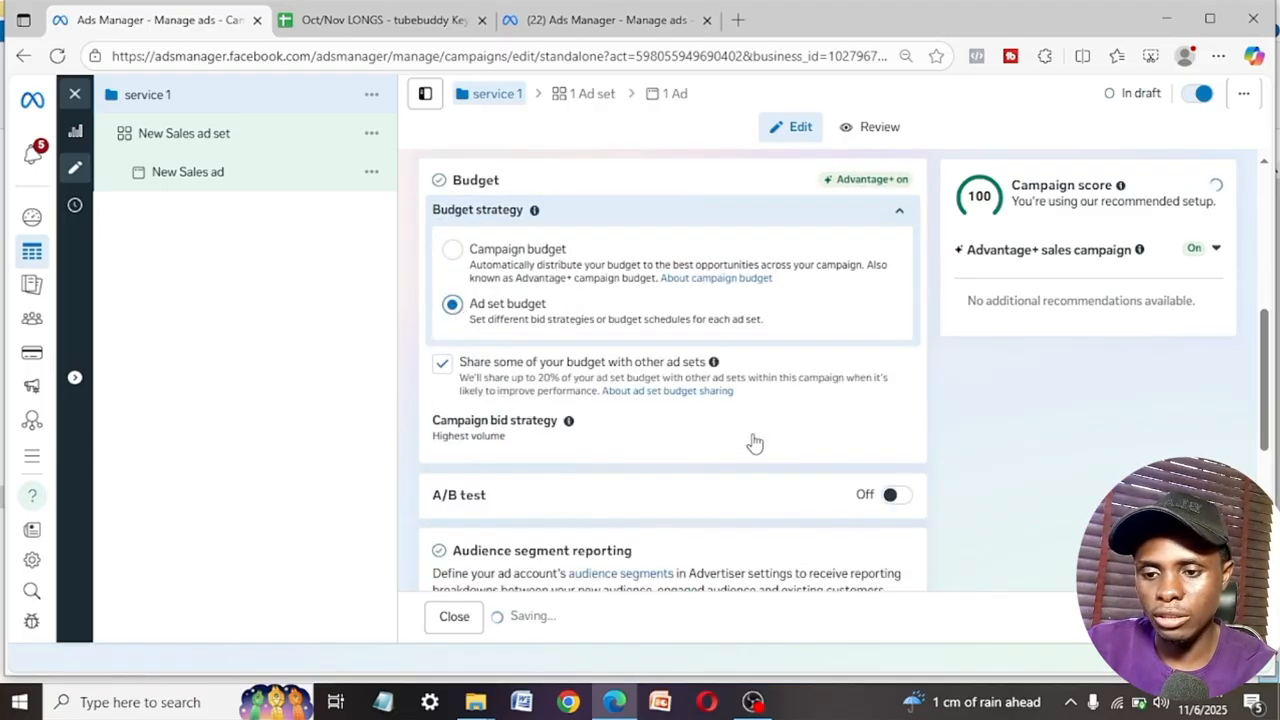
pyautogui.click(444, 365)
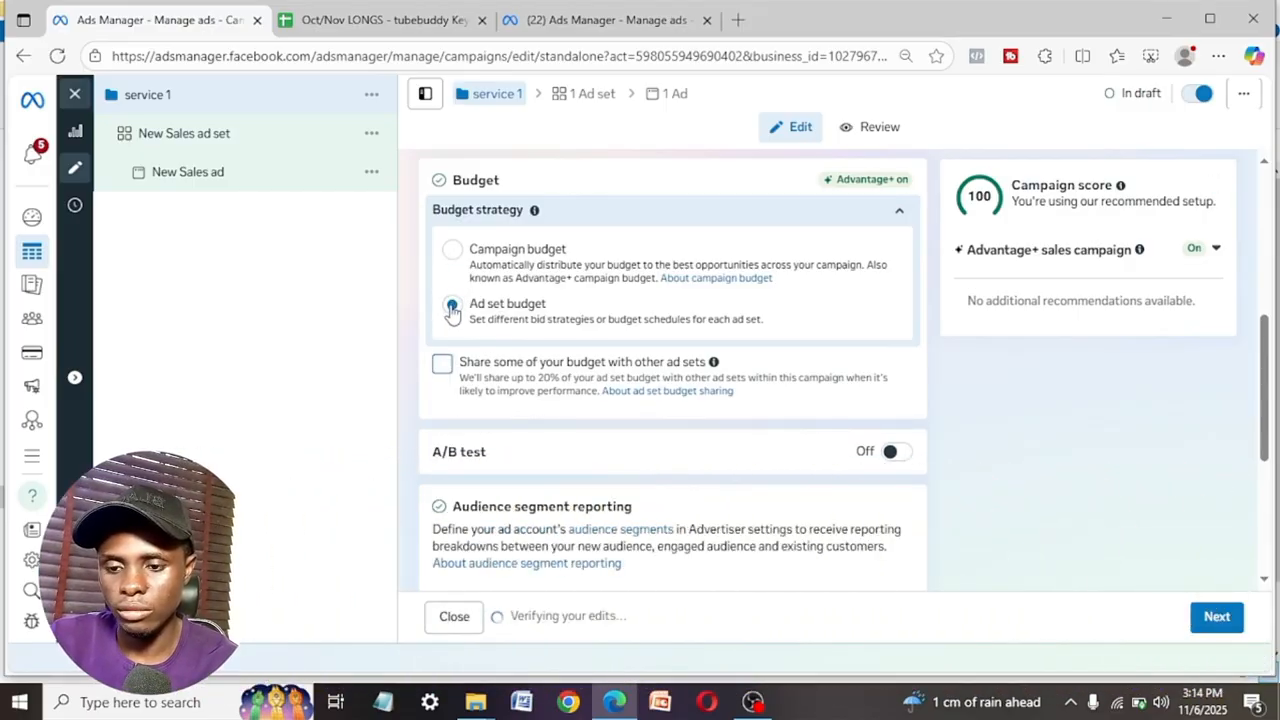
pyautogui.moveTo(1266, 388); pyautogui.dragTo(1273, 520)
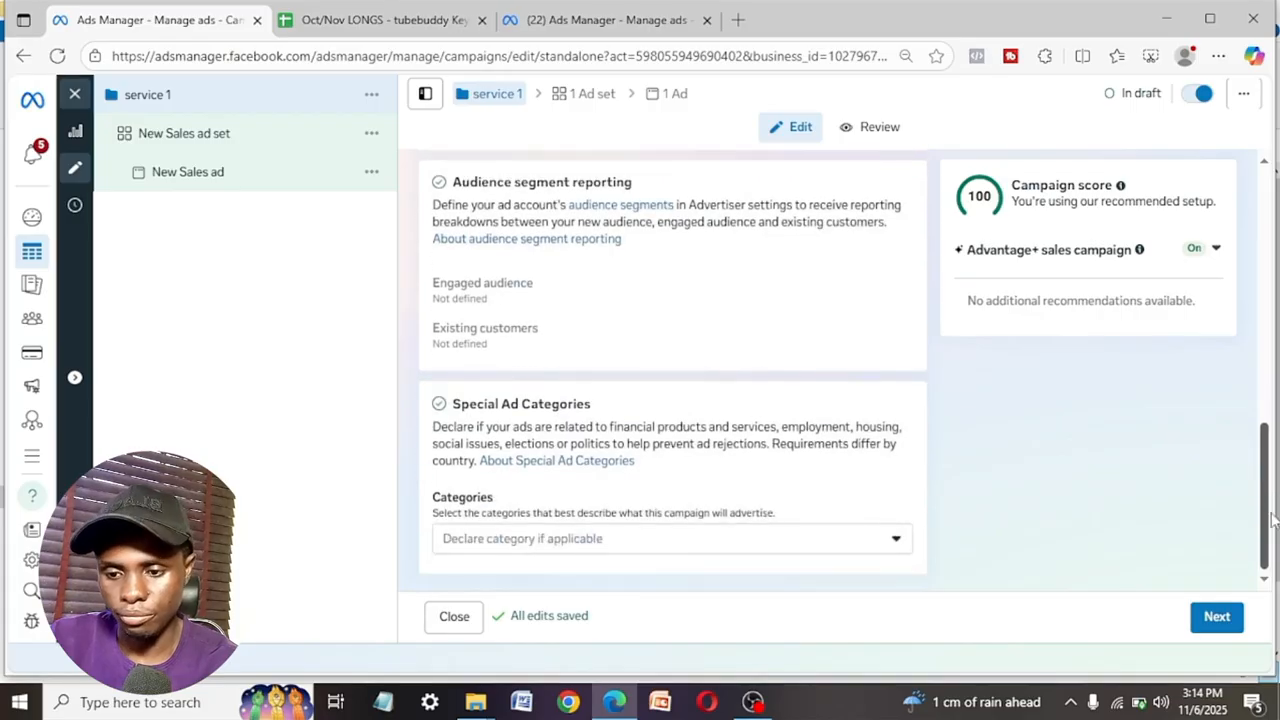
pyautogui.click(1218, 618)
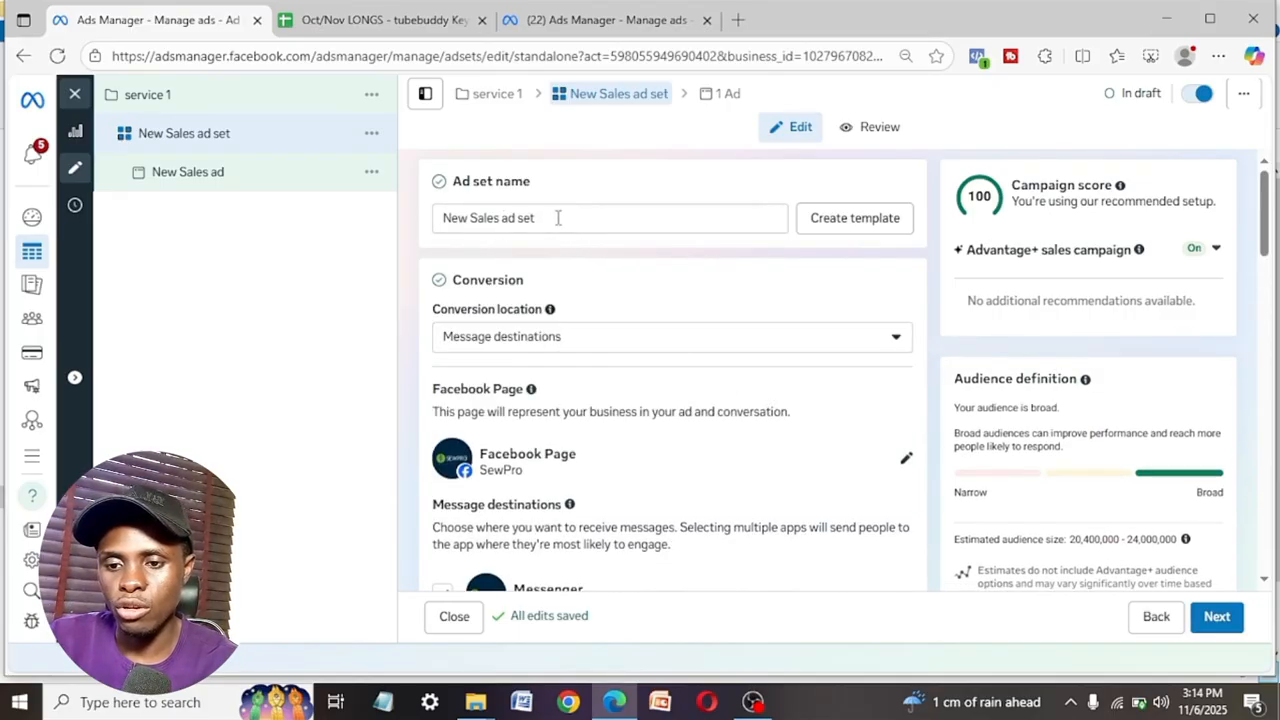
# Rename the ad set as "zero"
pyautogui.moveTo(557, 216); pyautogui.dragTo(394, 223)
pyautogui.write('ze')
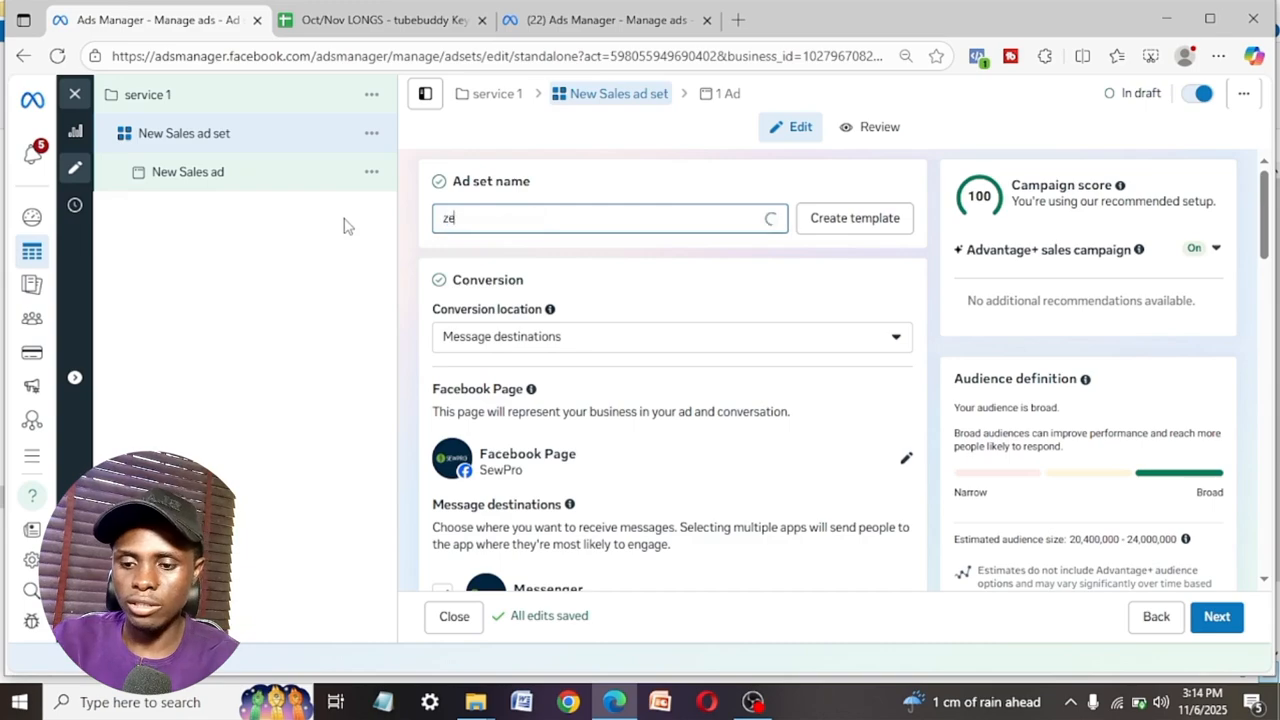
pyautogui.write('ro')
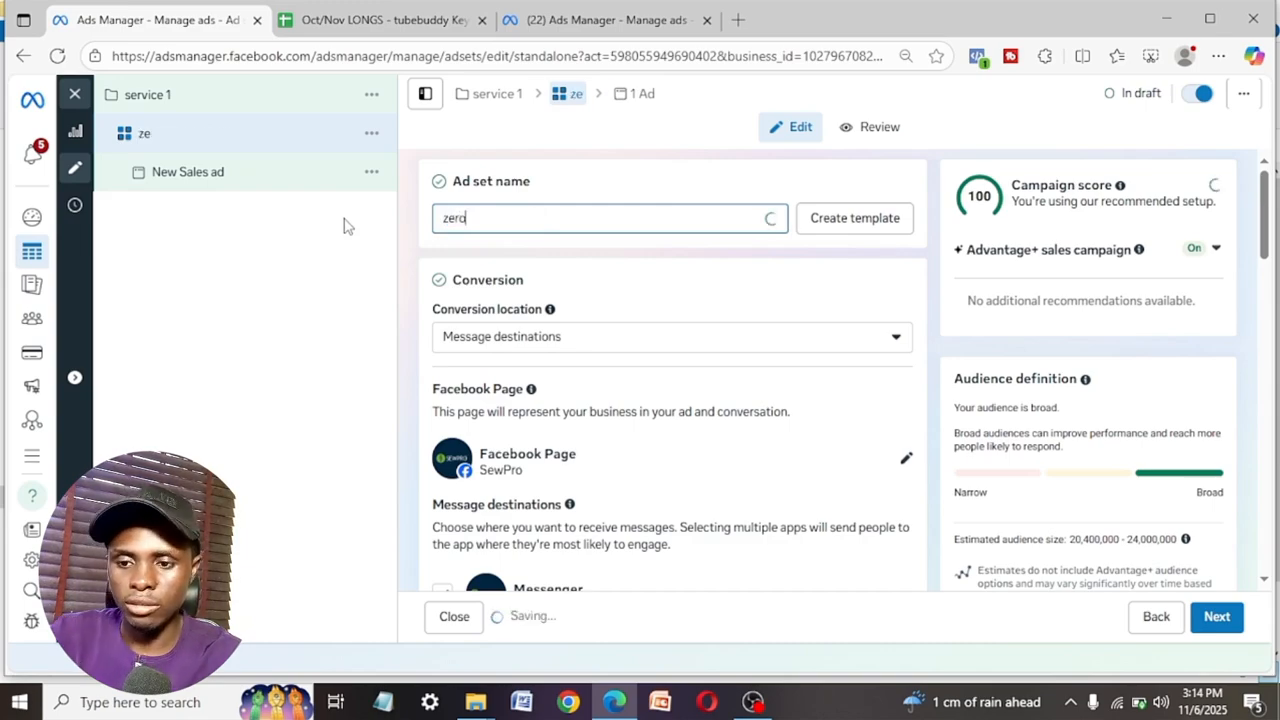
# Replace the SewPro Facebook Page of the ad set with the advertiser's own named page
pyautogui.moveTo(1264, 189); pyautogui.dragTo(1264, 204)
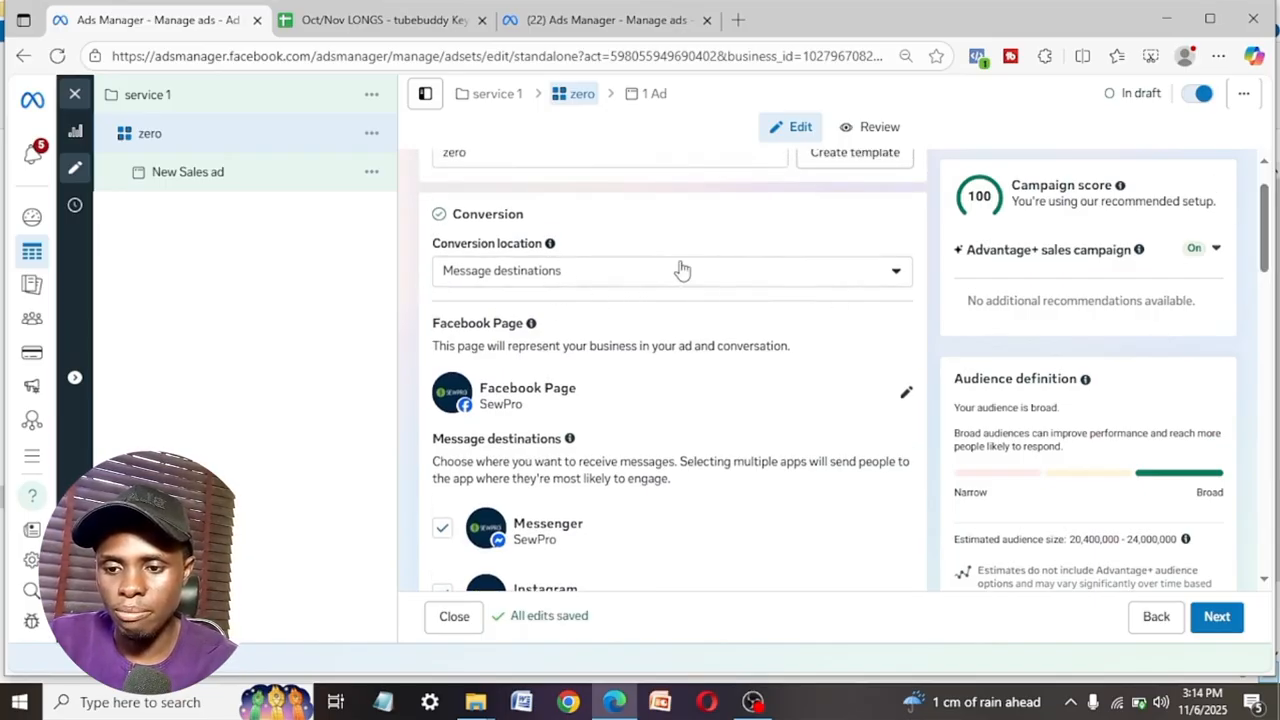
pyautogui.moveTo(1266, 233); pyautogui.dragTo(1258, 270)
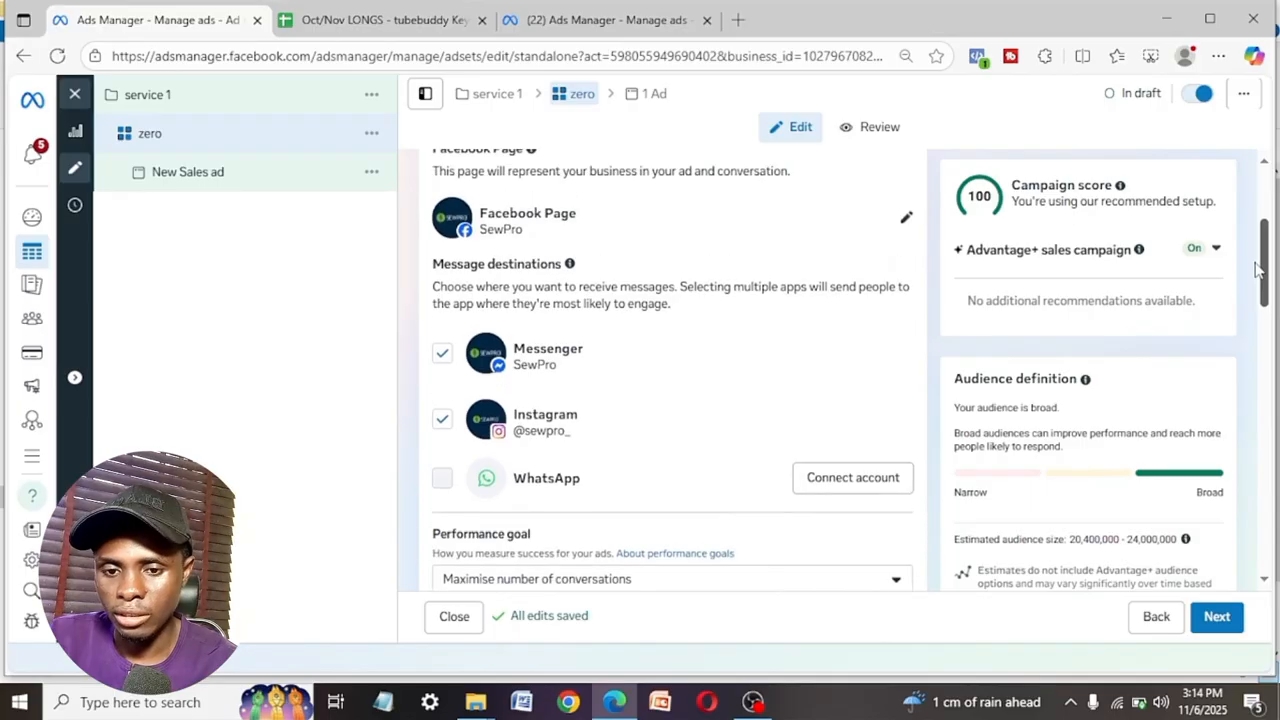
pyautogui.click(905, 218)
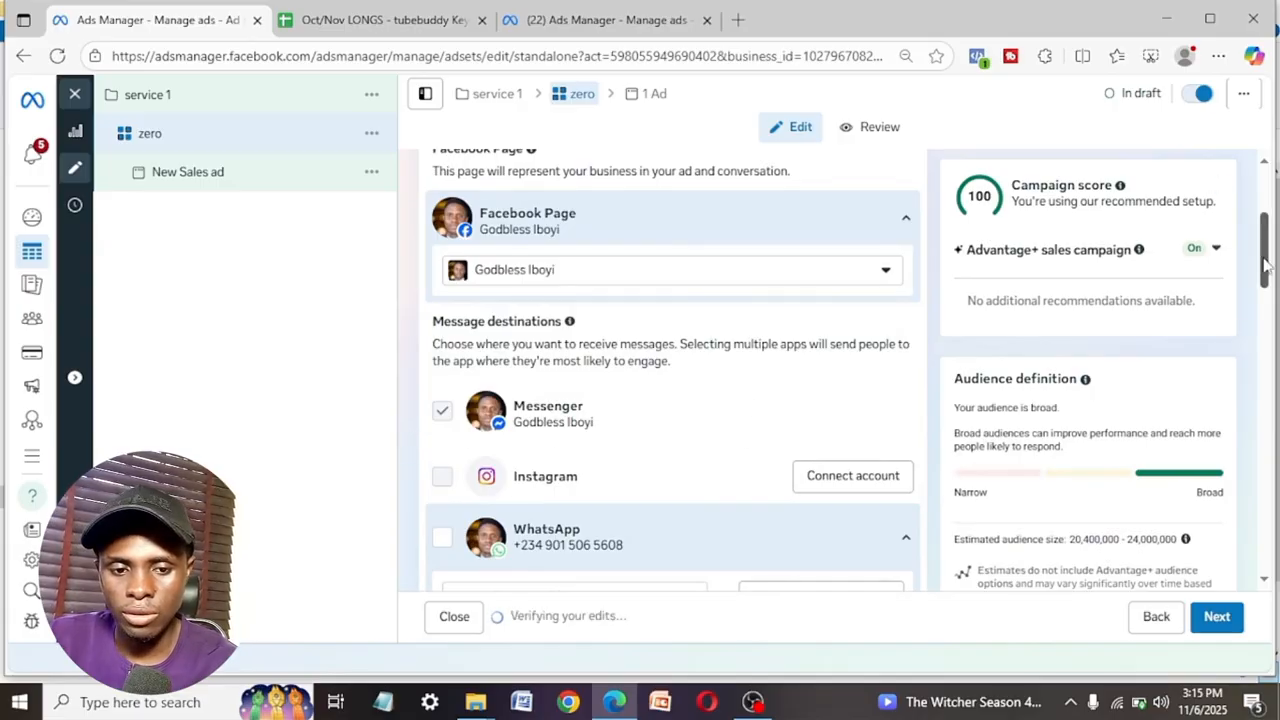
# Select WhatsApp as the ad set's message destination and deselect Messenger
pyautogui.scroll(-1, 1263, 280)
pyautogui.scroll(-2, 606, 310)
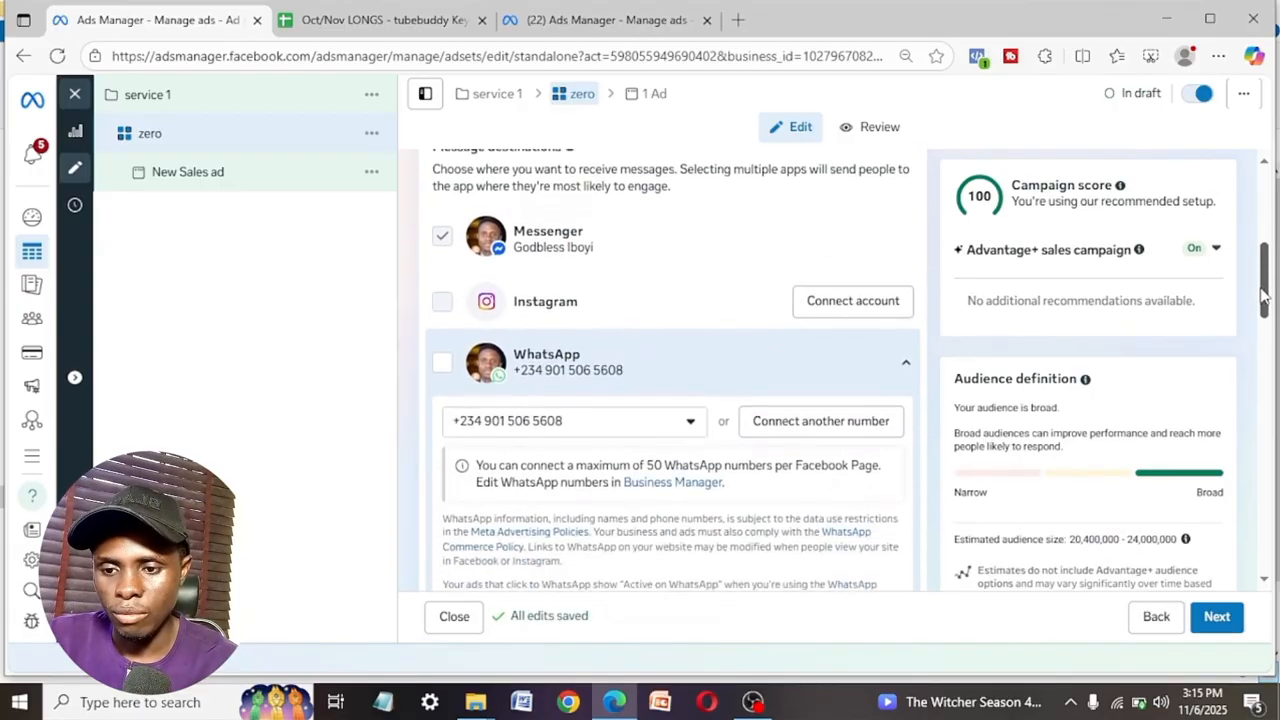
pyautogui.click(447, 369)
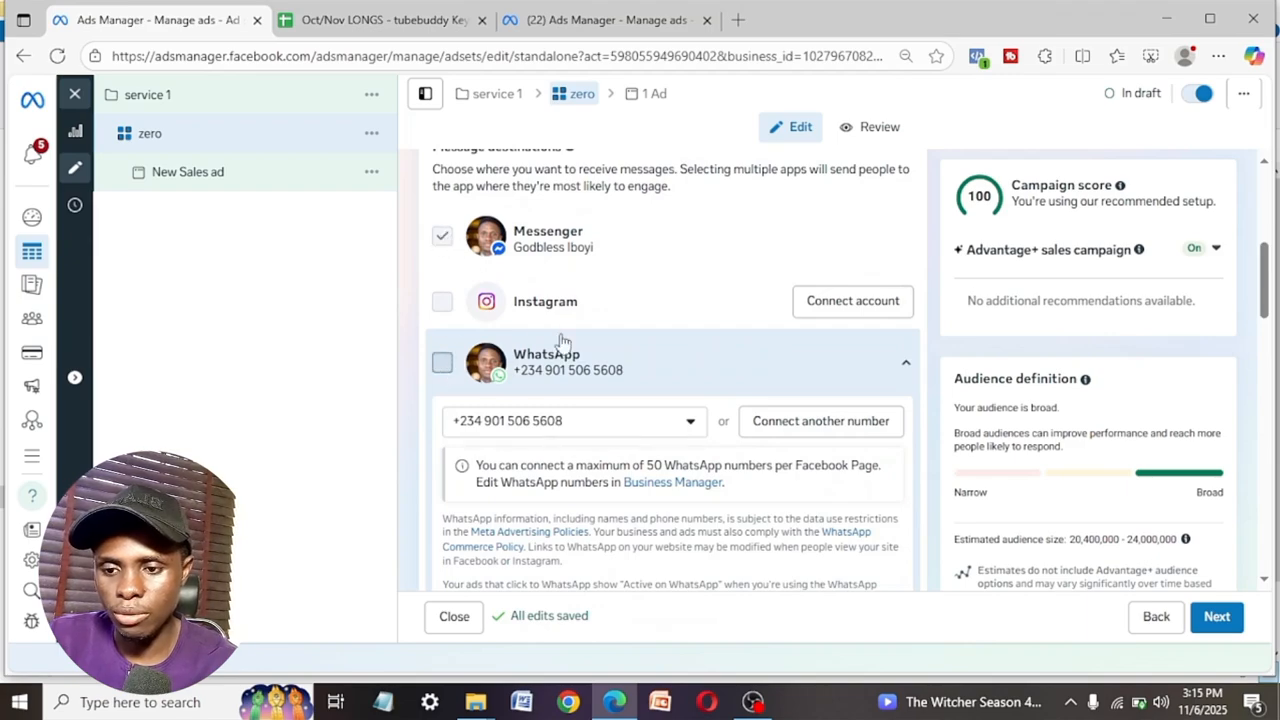
pyautogui.click(442, 235)
# Set the ad set's performance goal to Maximise number of conversions
pyautogui.moveTo(1267, 293); pyautogui.dragTo(1267, 330)
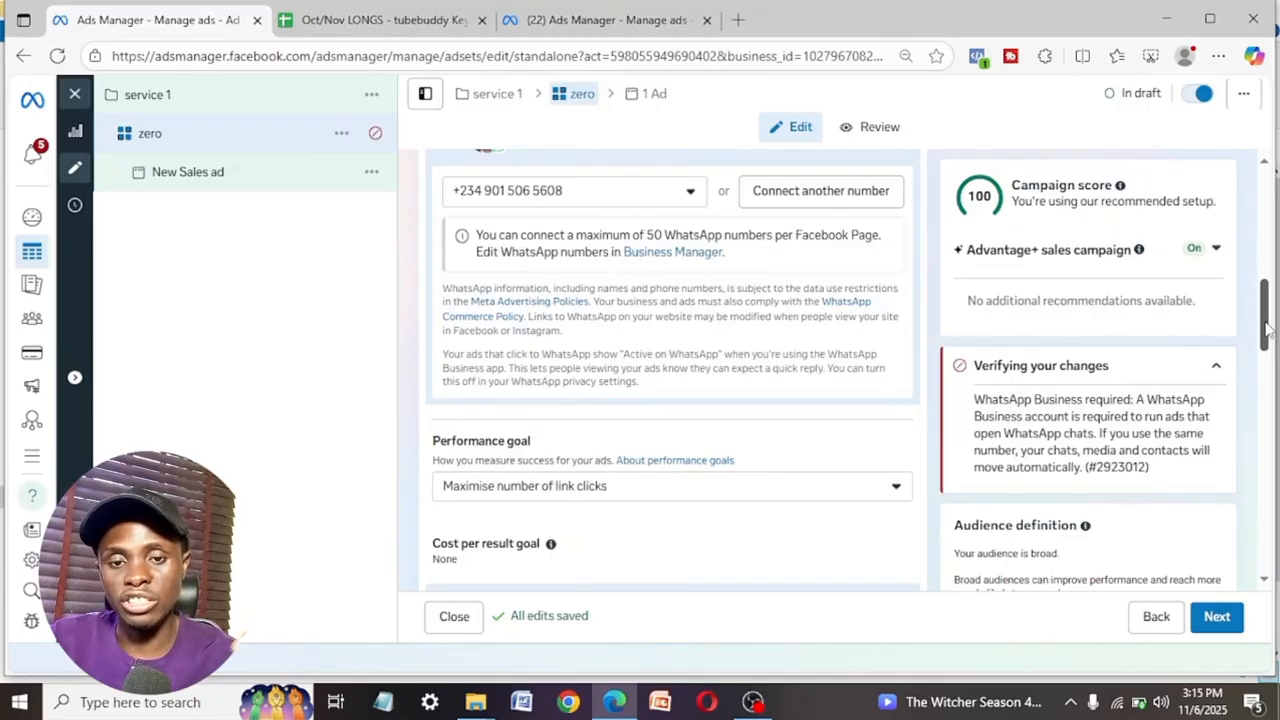
pyautogui.moveTo(1267, 328); pyautogui.dragTo(1261, 371)
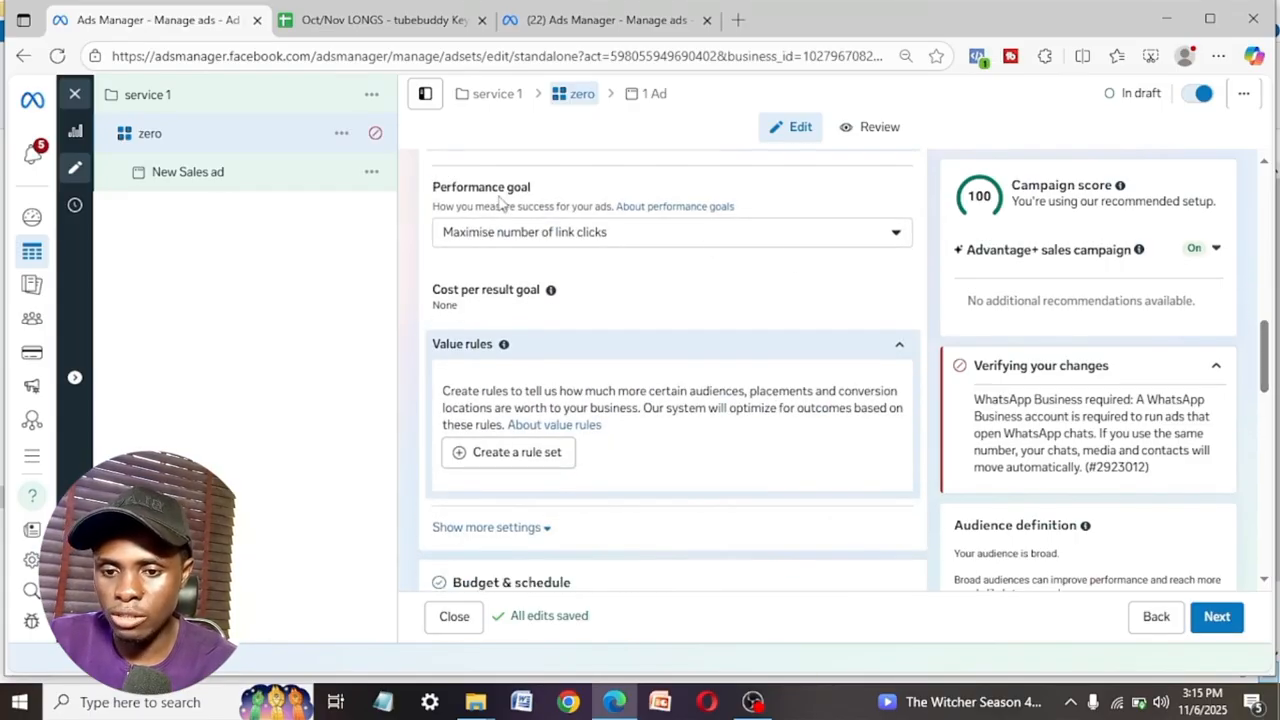
pyautogui.click(750, 240)
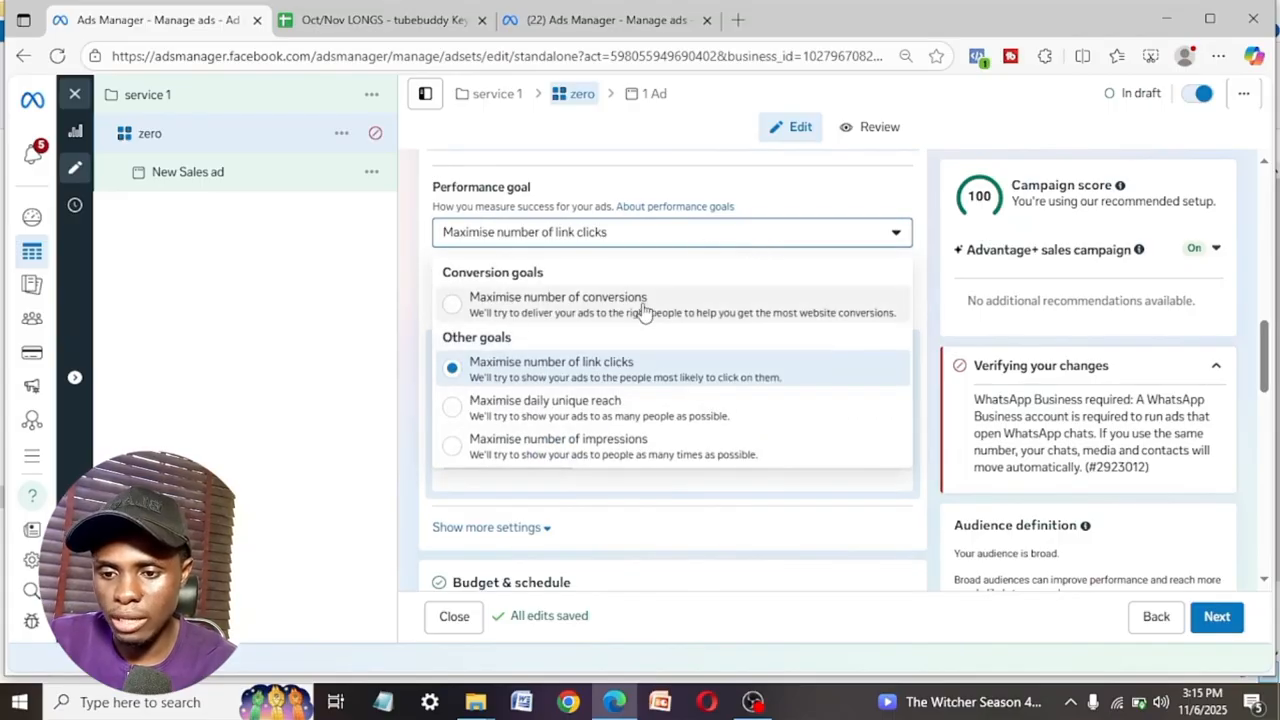
pyautogui.click(700, 318)
# Set the ad set's daily budget to 3,000 NGN
pyautogui.scroll(-5, 1262, 375)
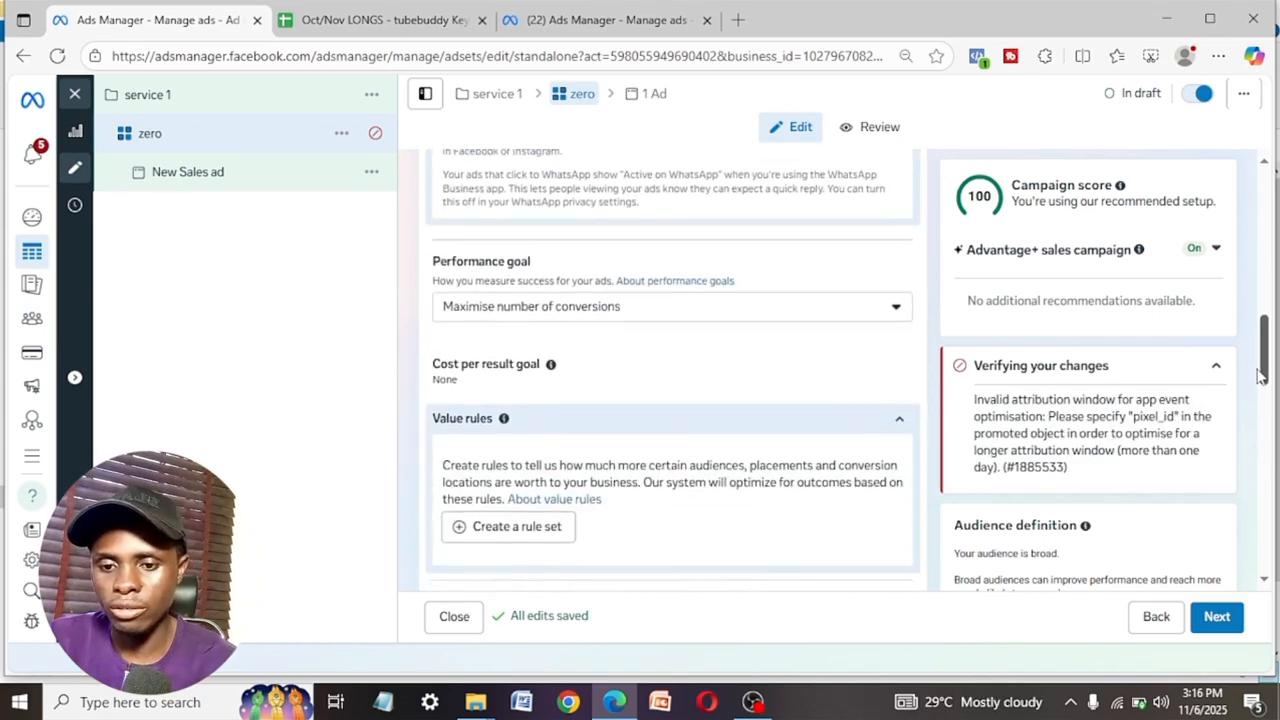
pyautogui.moveTo(1262, 375); pyautogui.dragTo(1262, 453)
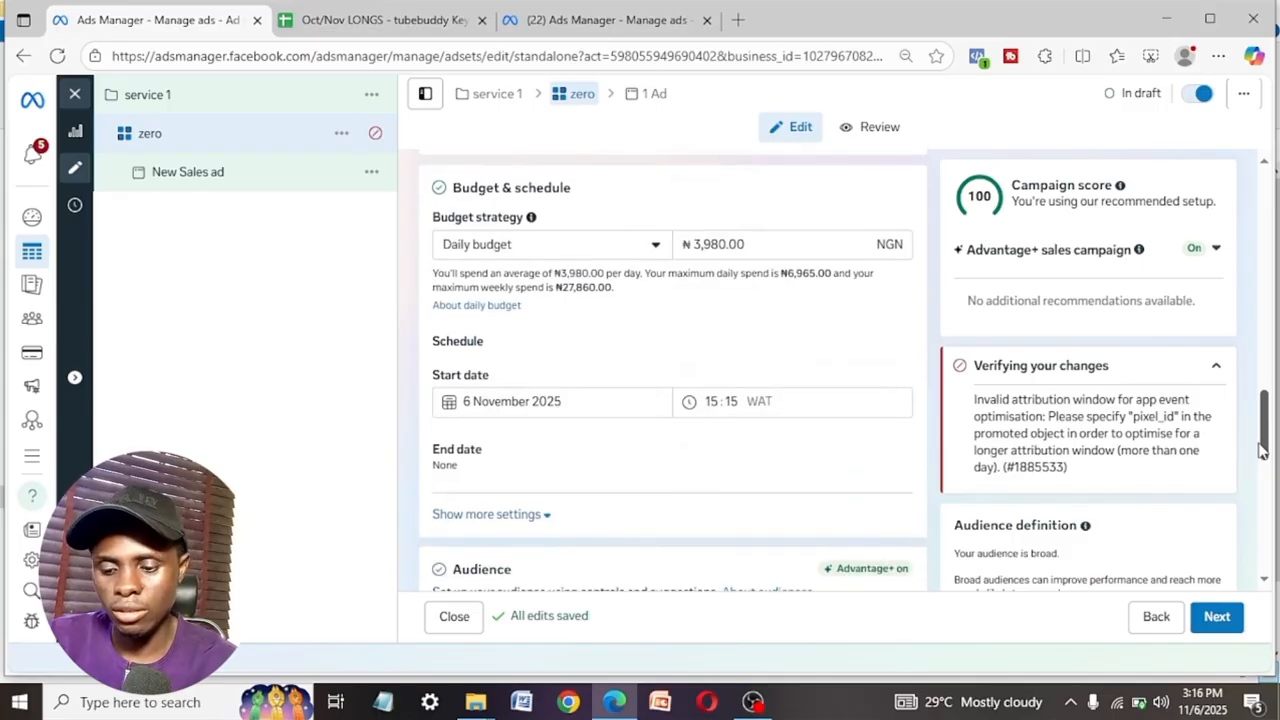
pyautogui.click(763, 250)
pyautogui.moveTo(742, 248); pyautogui.dragTo(700, 248)
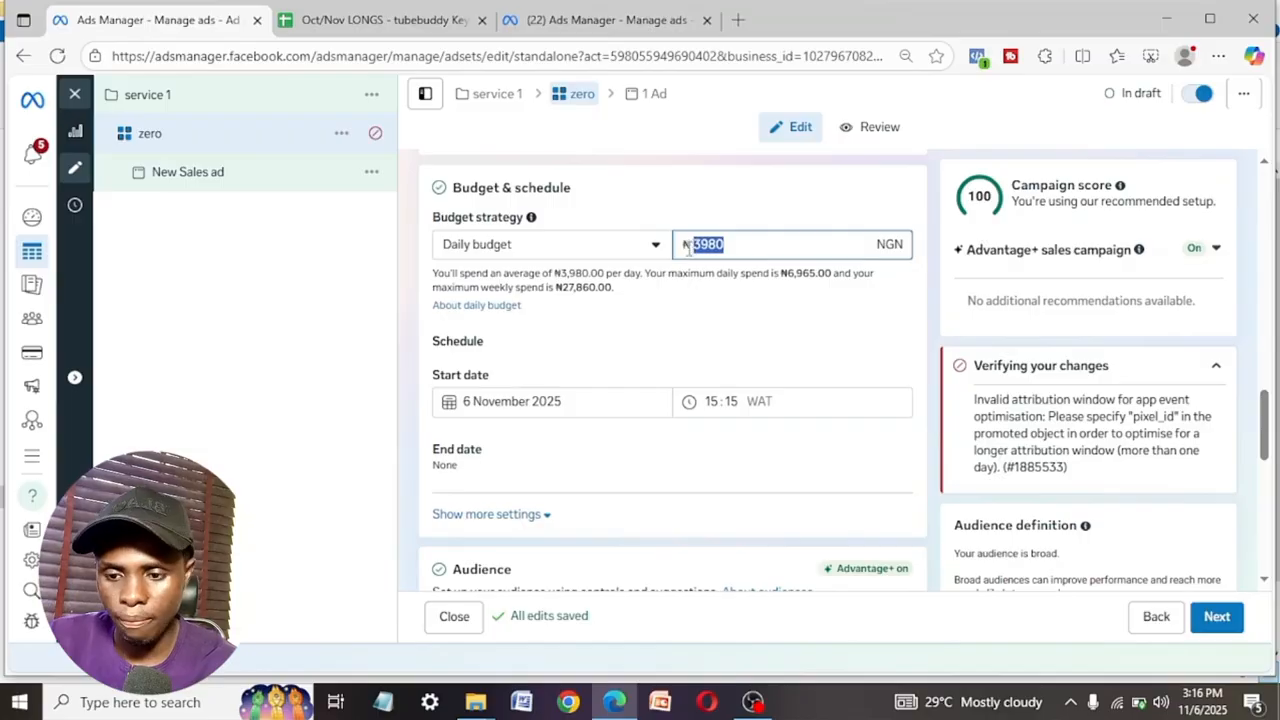
pyautogui.write('3000')
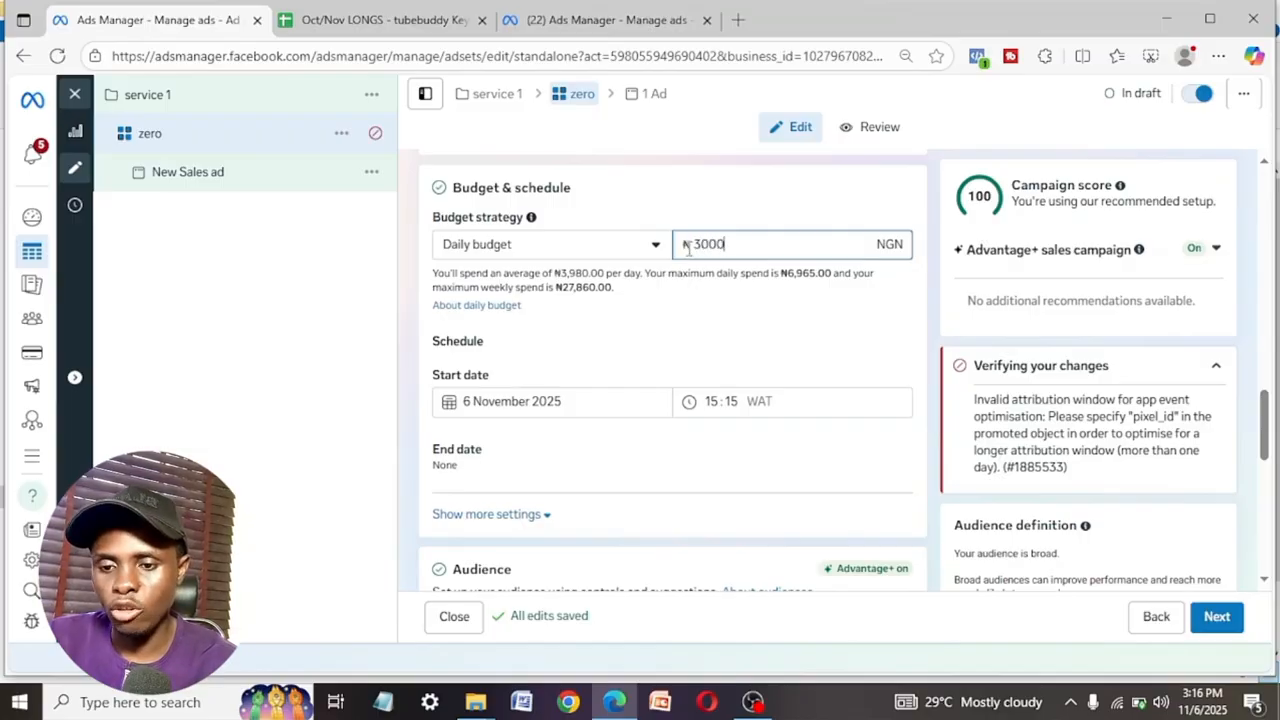
pyautogui.click(870, 366)
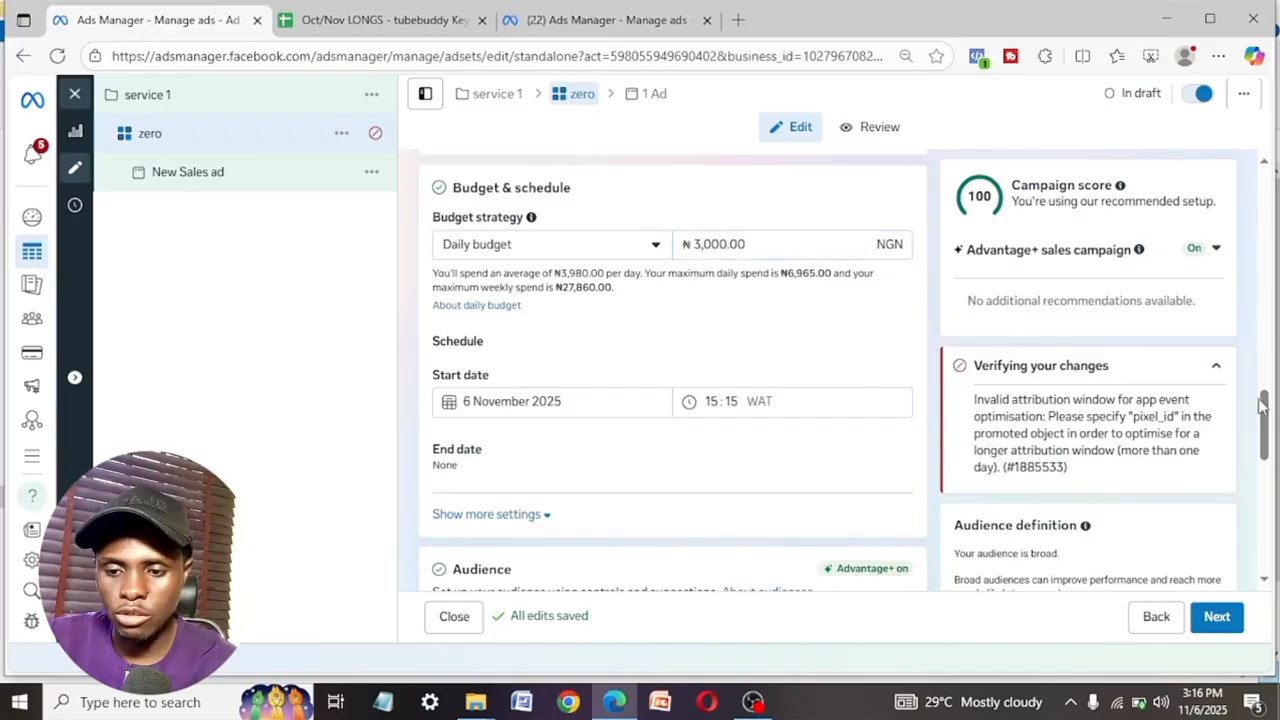
# Schedule the ad set to start on 7 November 2025 at 00:00
pyautogui.moveTo(1265, 415); pyautogui.dragTo(1265, 437)
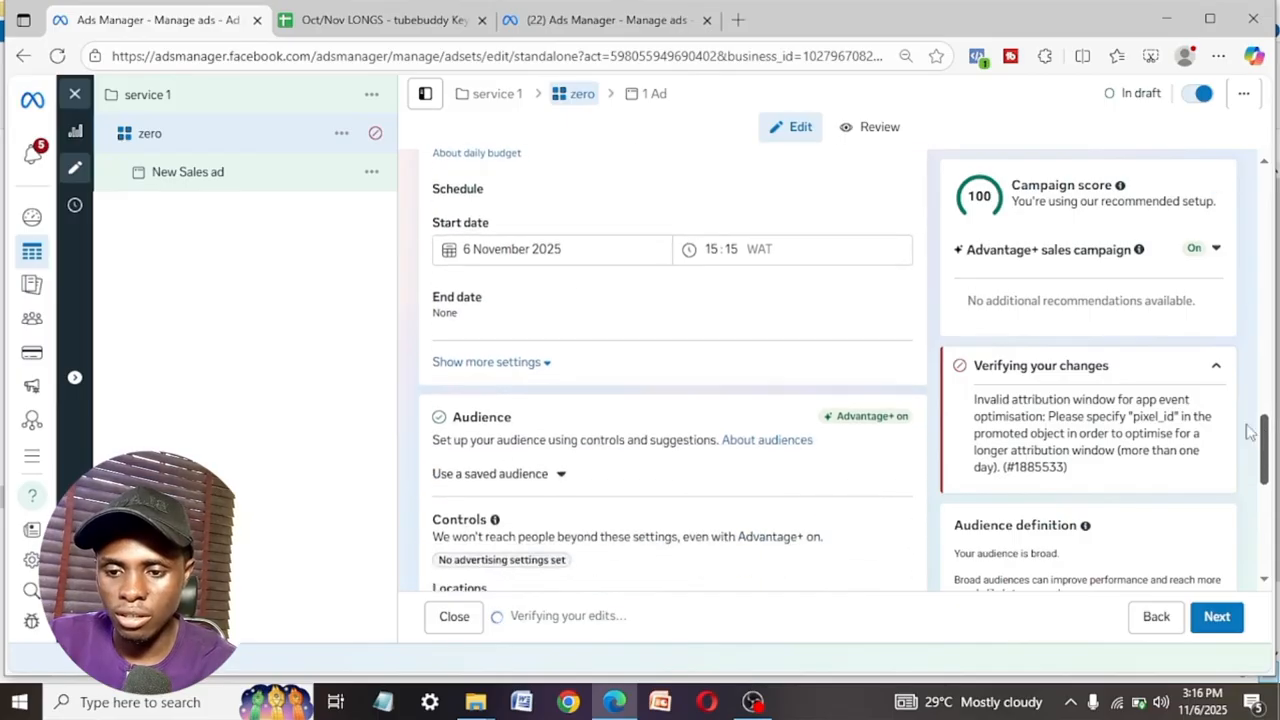
pyautogui.click(535, 249)
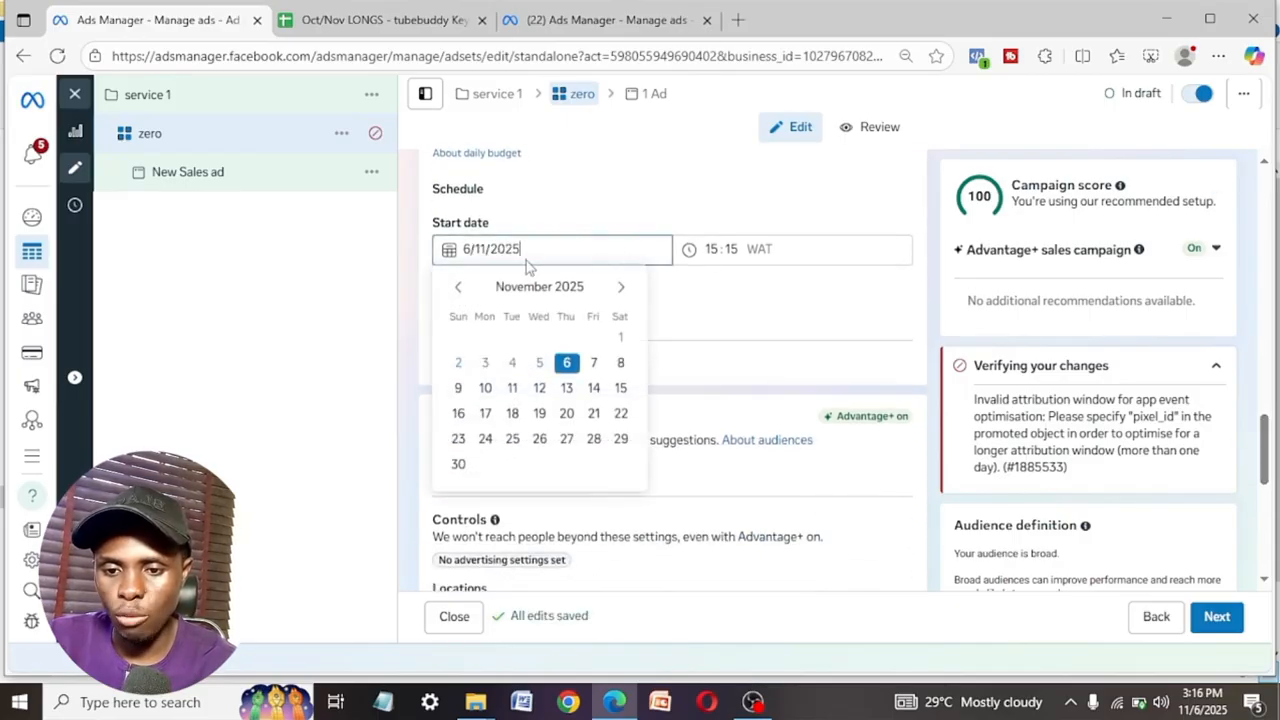
pyautogui.click(593, 364)
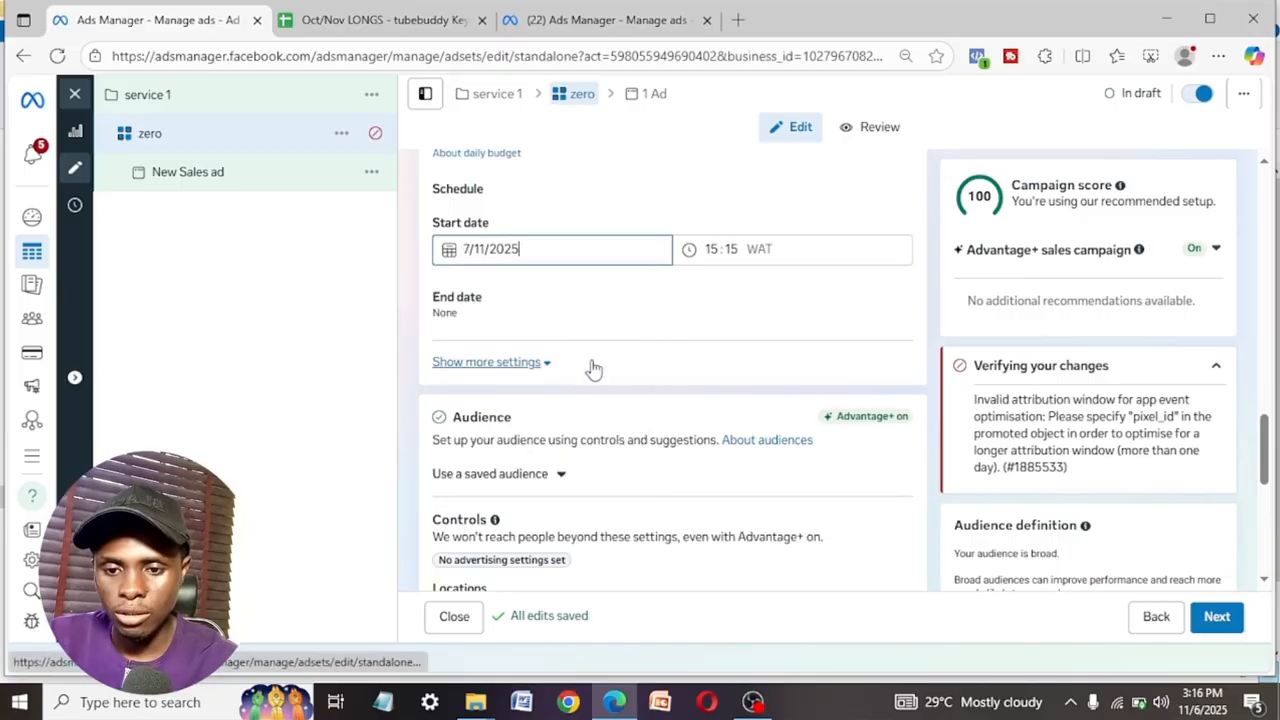
pyautogui.click(728, 249)
pyautogui.click(713, 249)
pyautogui.write('00')
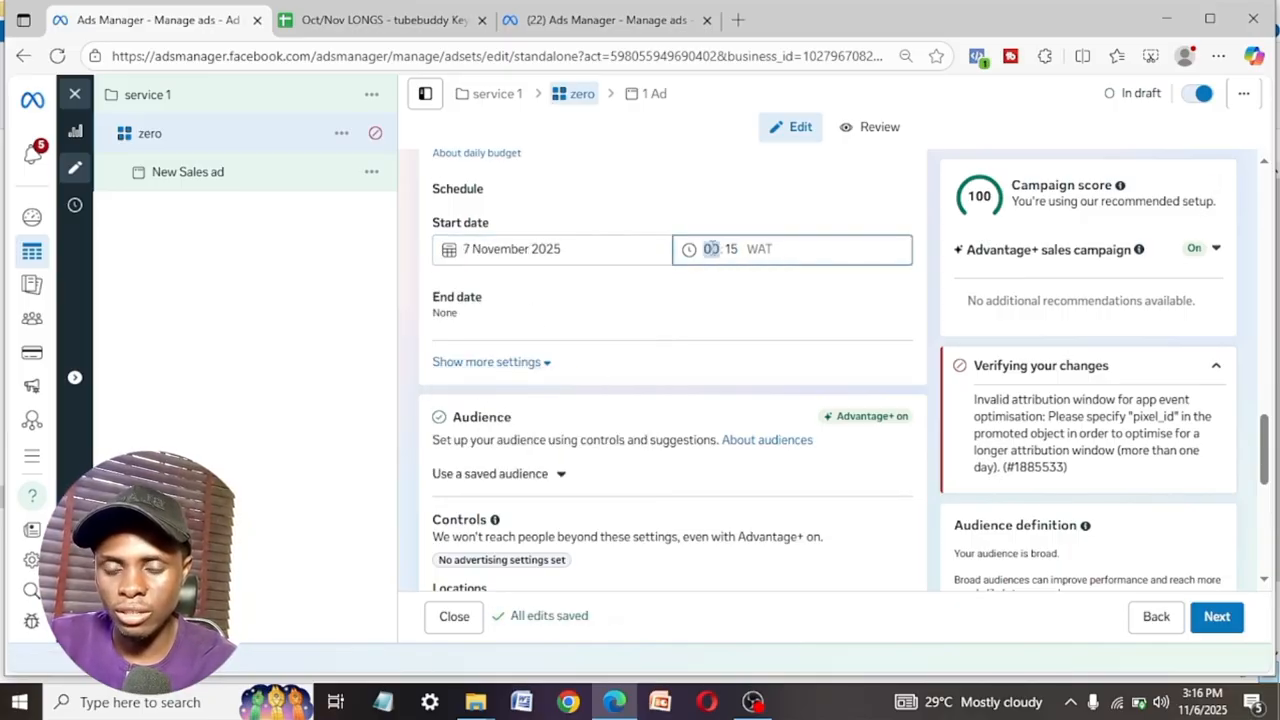
pyautogui.click(728, 249)
pyautogui.write('00')
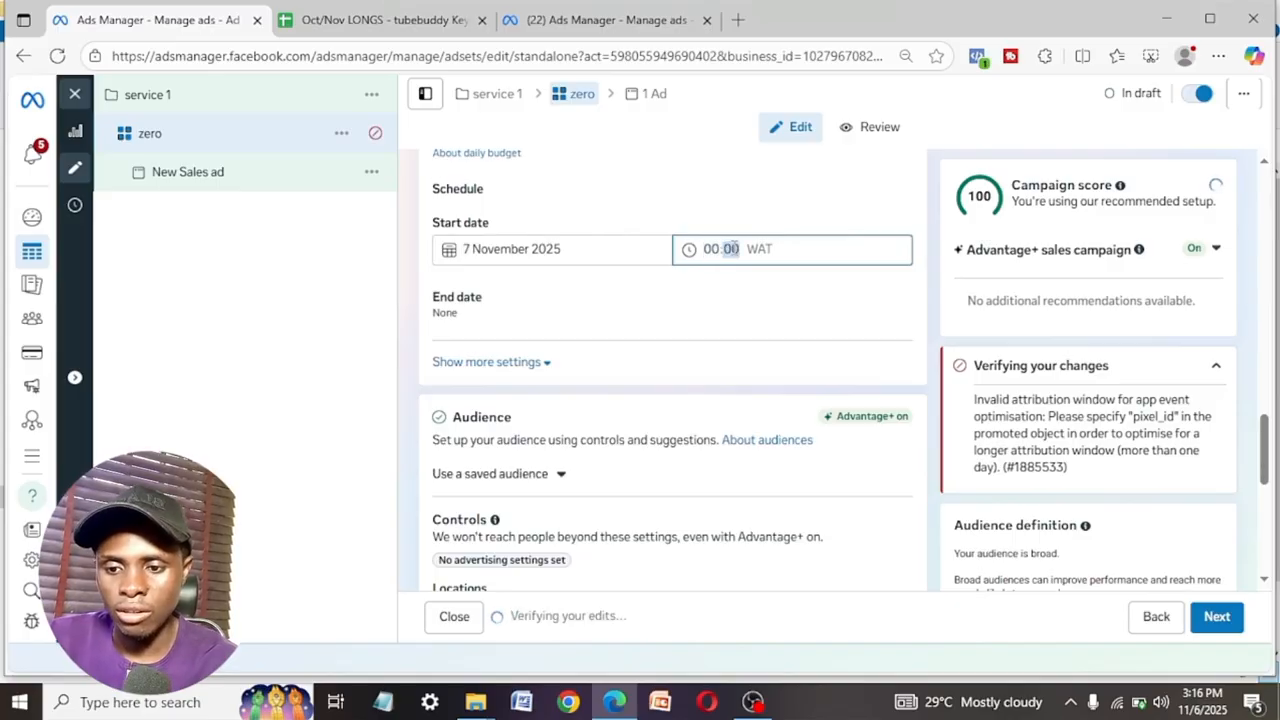
# Review the ad set's end date option and its audience and placement settings
pyautogui.click(605, 291)
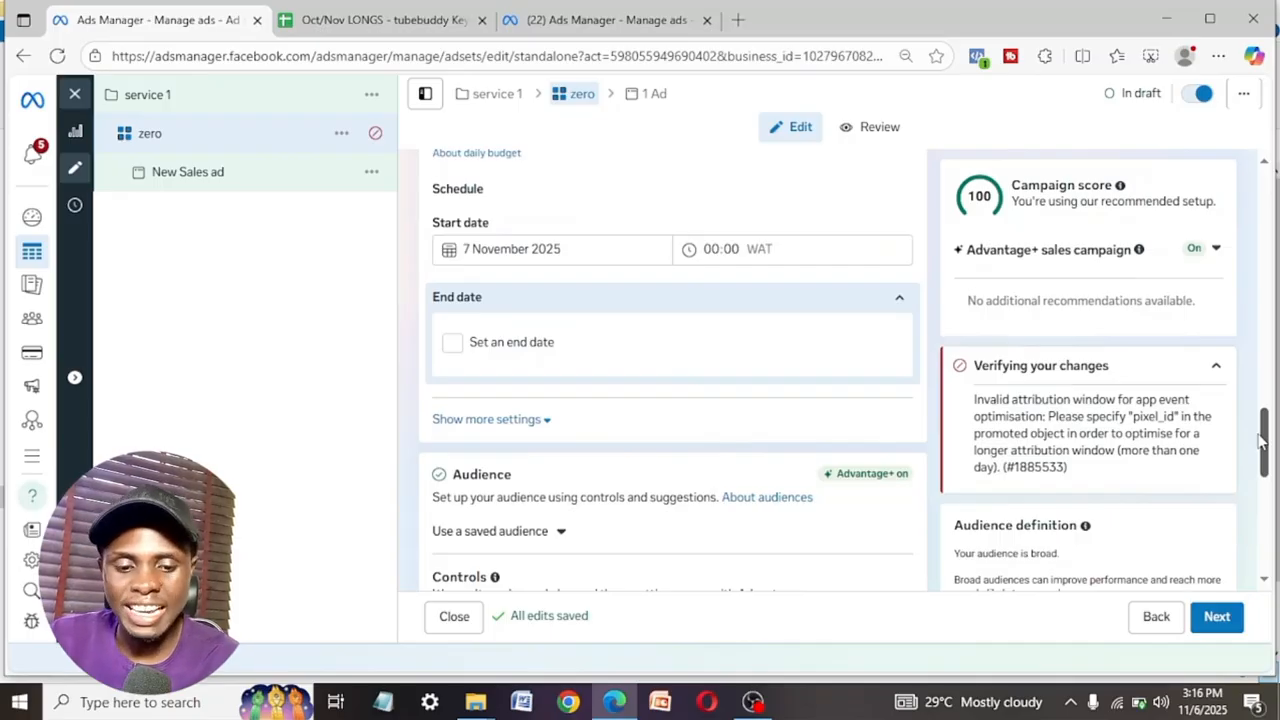
pyautogui.scroll(-5, 1262, 440)
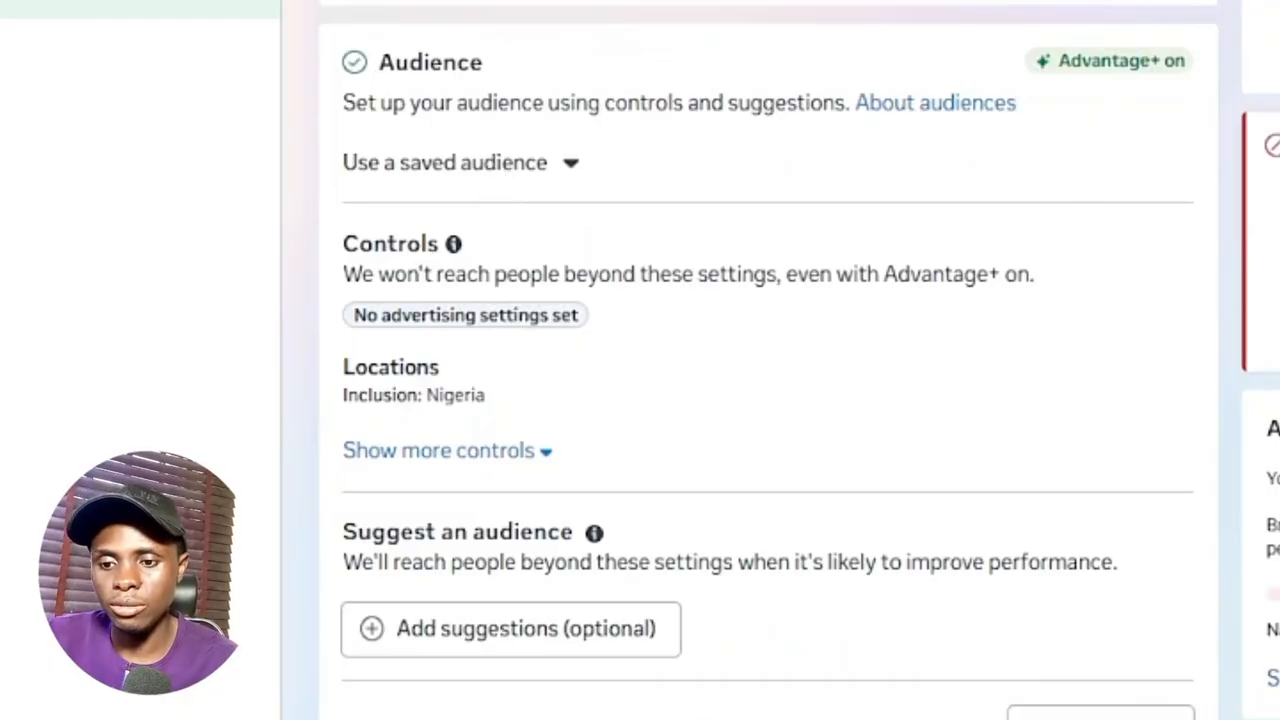
pyautogui.scroll(-1, 768, 400)
pyautogui.scroll(1, 768, 400)
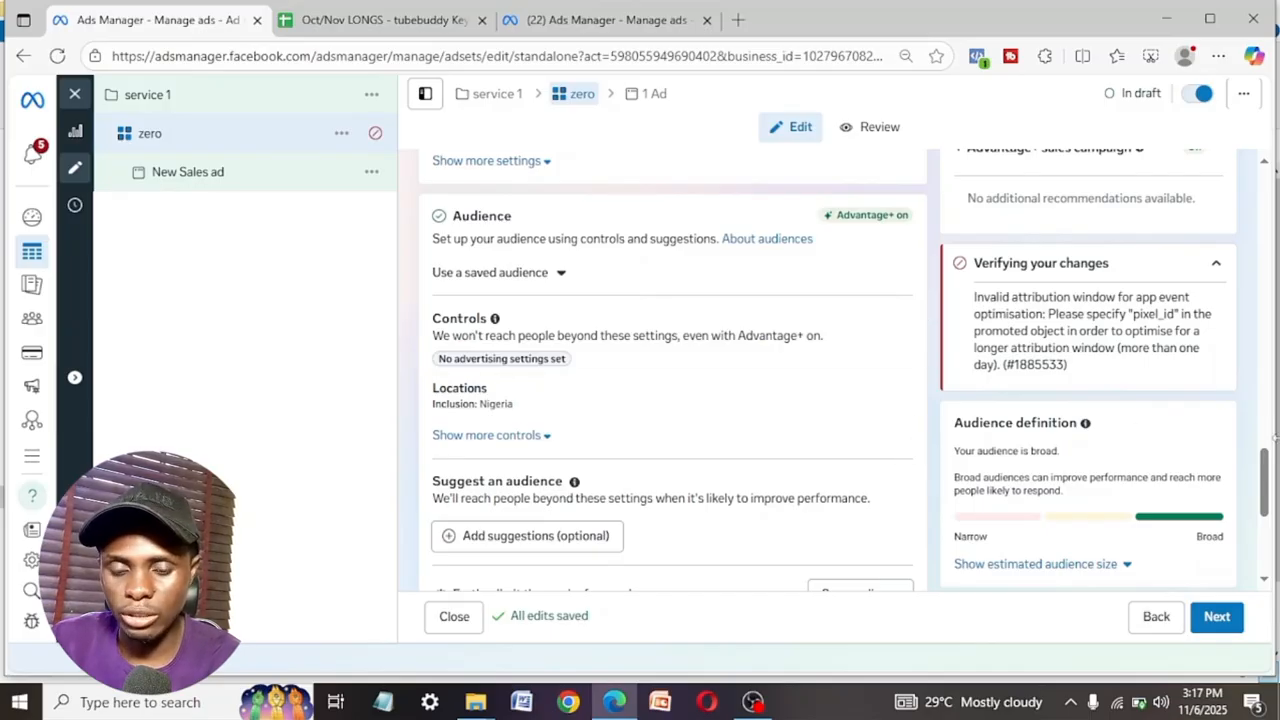
pyautogui.moveTo(1268, 462); pyautogui.dragTo(1270, 520)
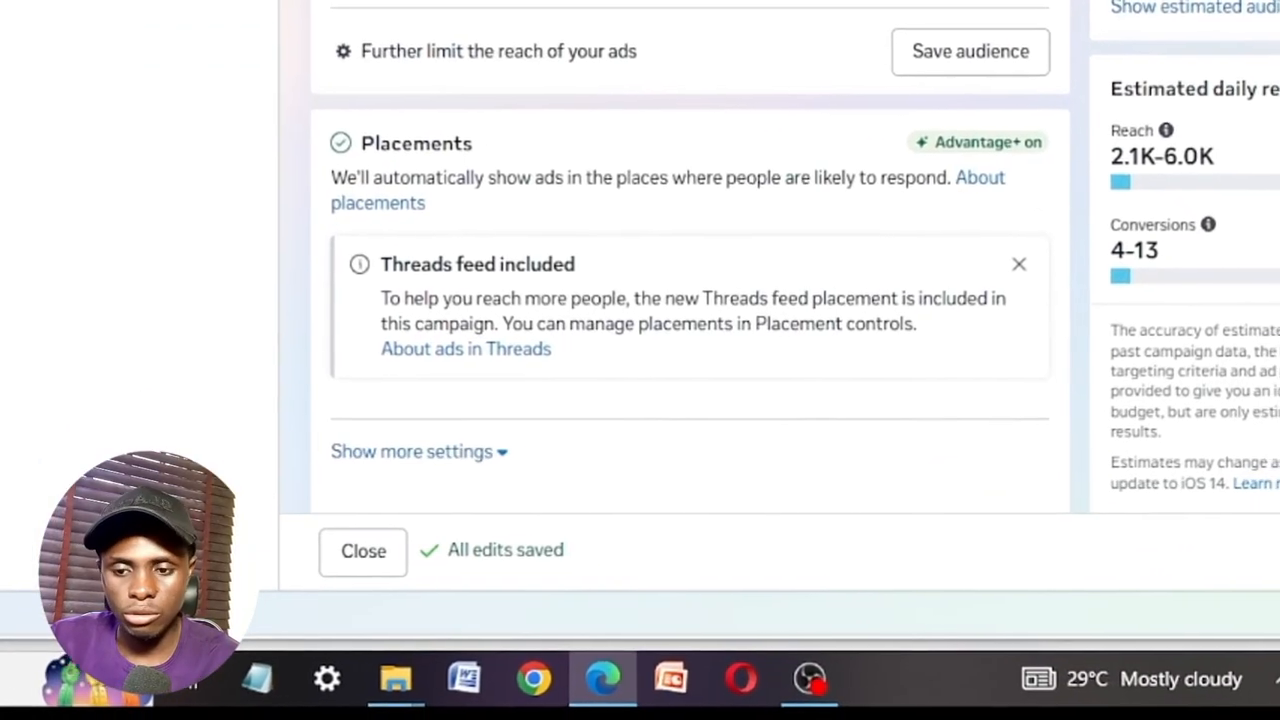
pyautogui.scroll(2, 700, 300)
pyautogui.scroll(-1, 700, 300)
pyautogui.scroll(-1, 691, 112)
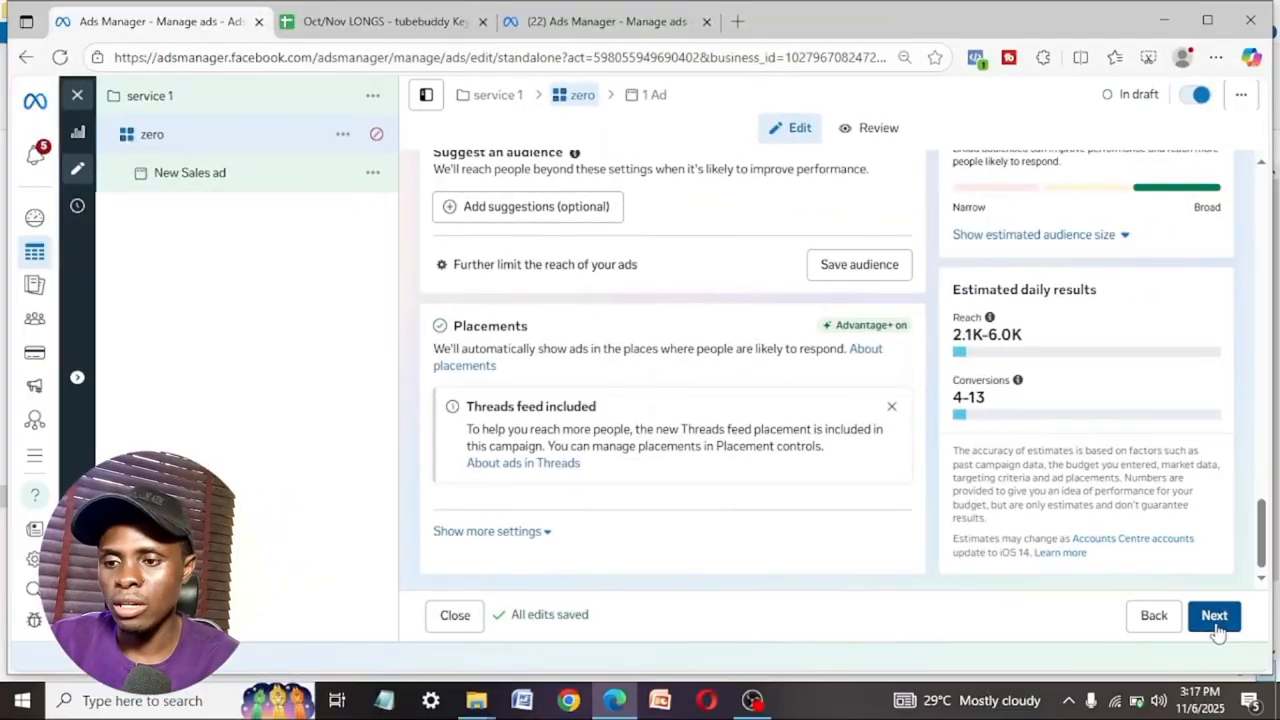
# Proceed to the ad level and rename the ad as "carouse 1"
pyautogui.click(1168, 548)
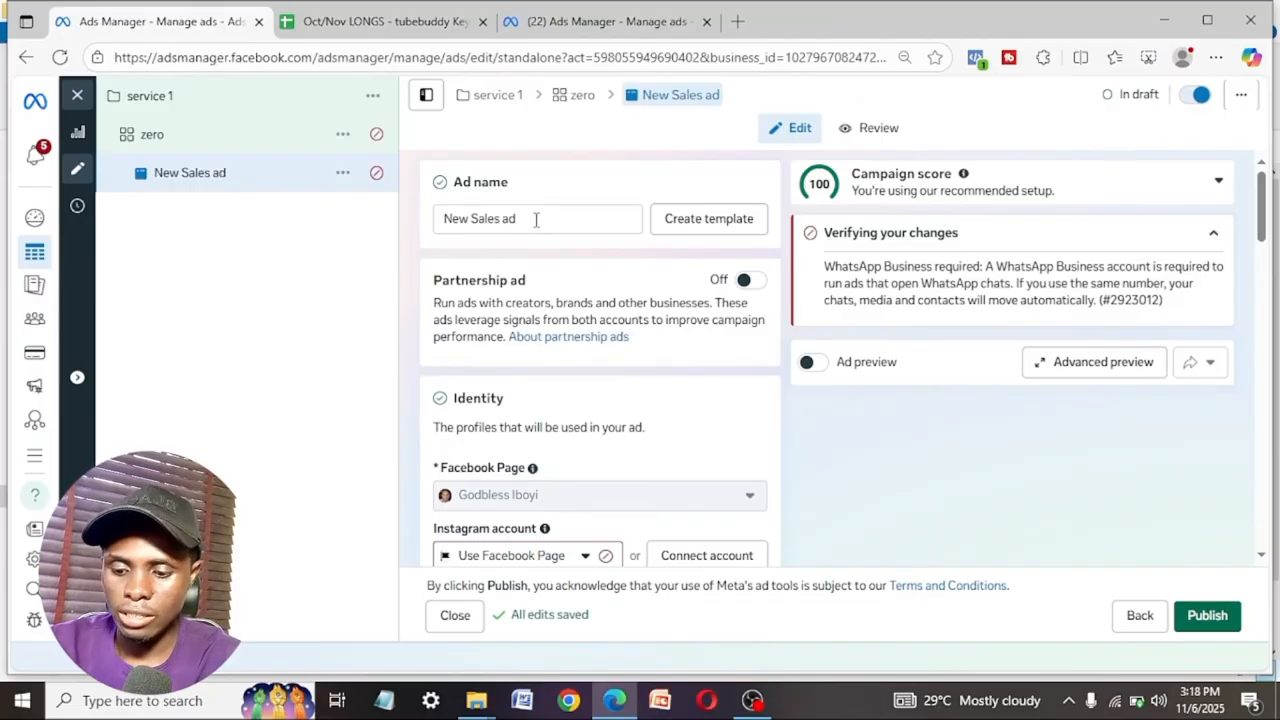
pyautogui.moveTo(537, 219); pyautogui.dragTo(365, 240)
pyautogui.write('carouse 1')
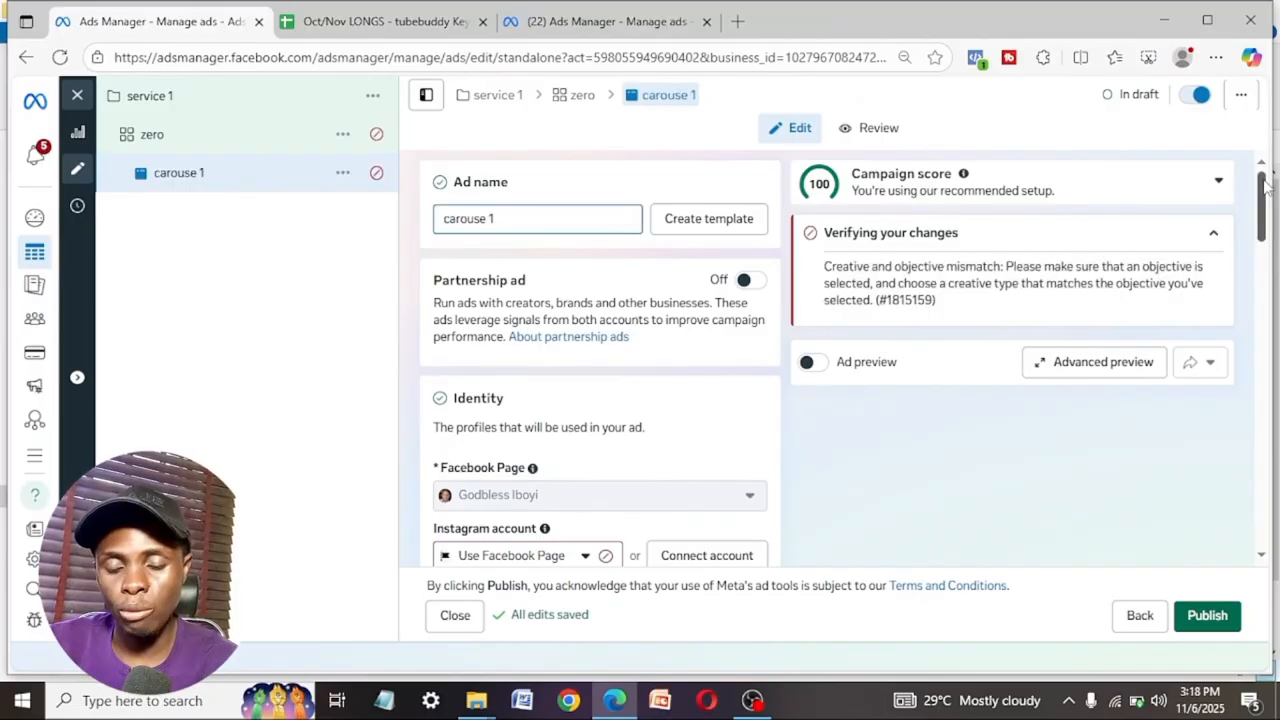
# Set the ad's format to Carousel and turn off Multi-advertiser ads
pyautogui.moveTo(1263, 180); pyautogui.dragTo(1267, 217)
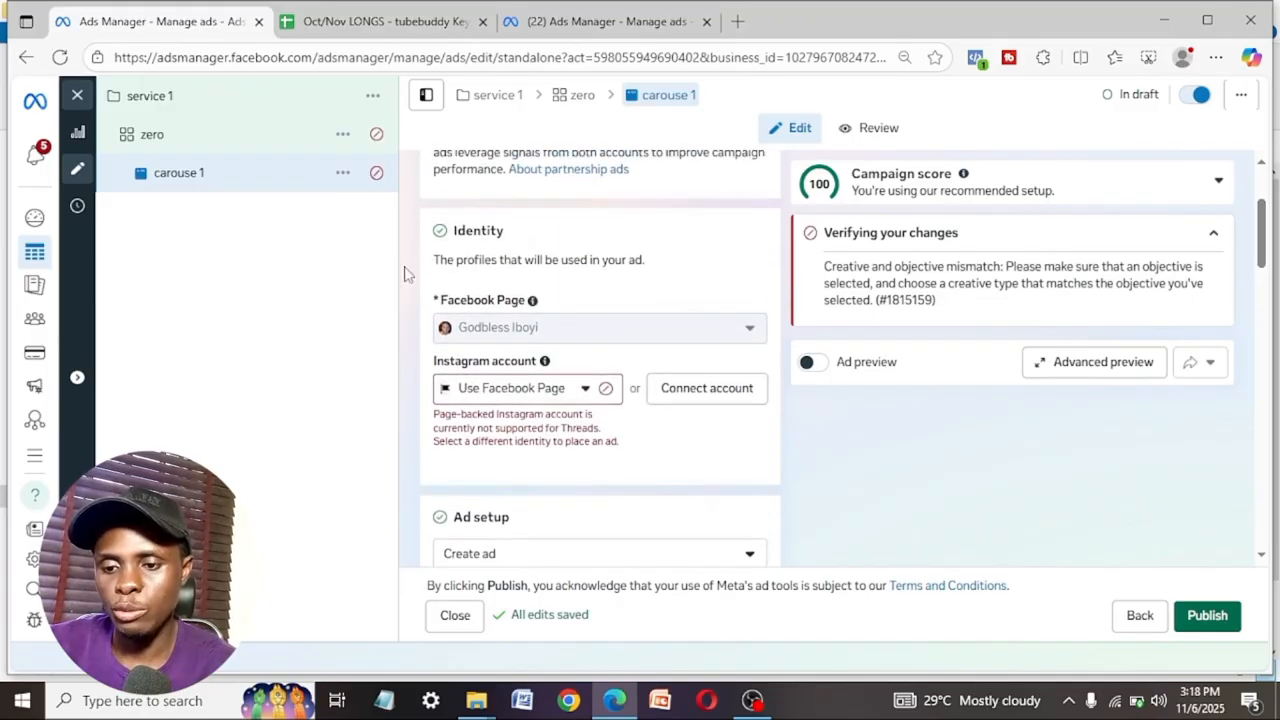
pyautogui.moveTo(500, 322)
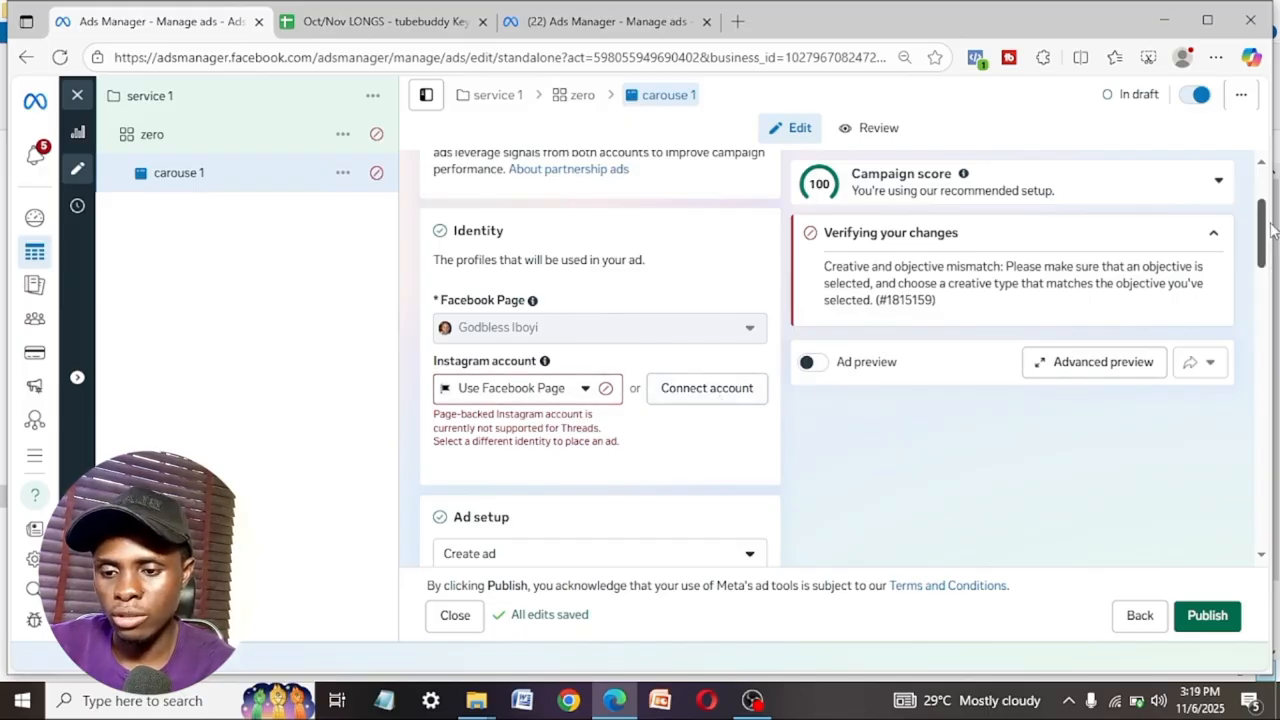
pyautogui.moveTo(1272, 230); pyautogui.dragTo(1265, 320)
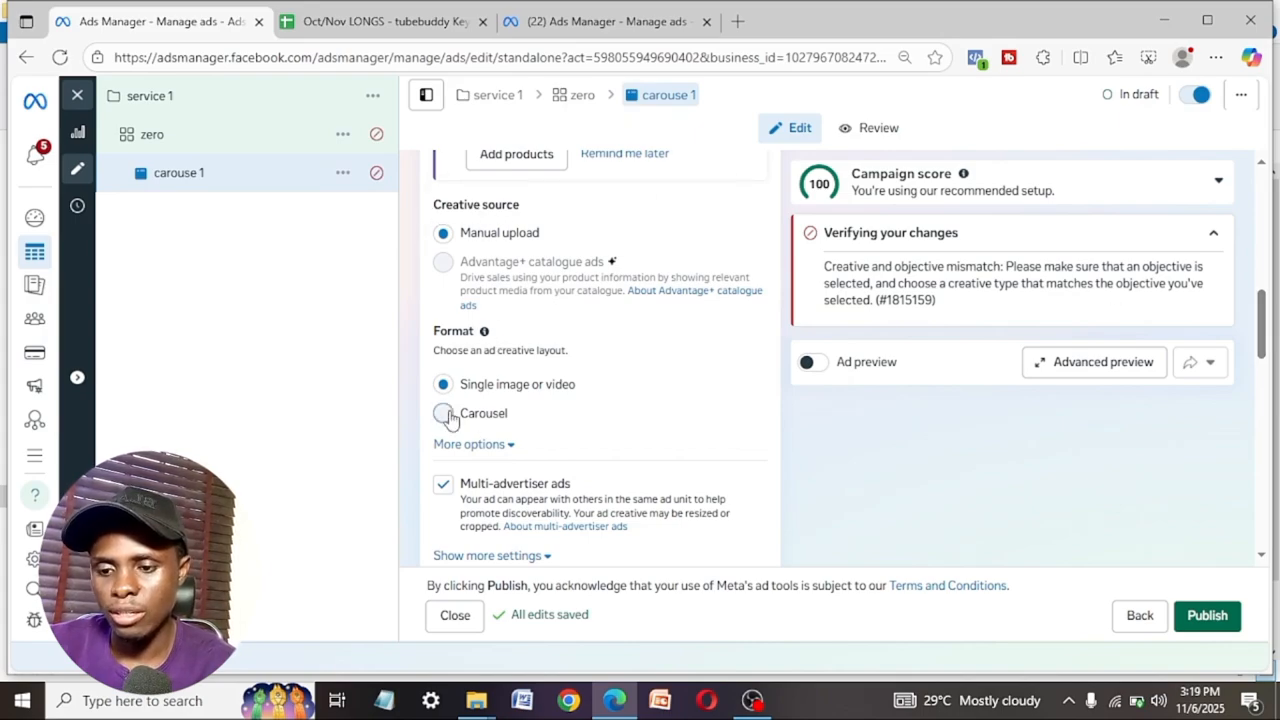
pyautogui.click(443, 414)
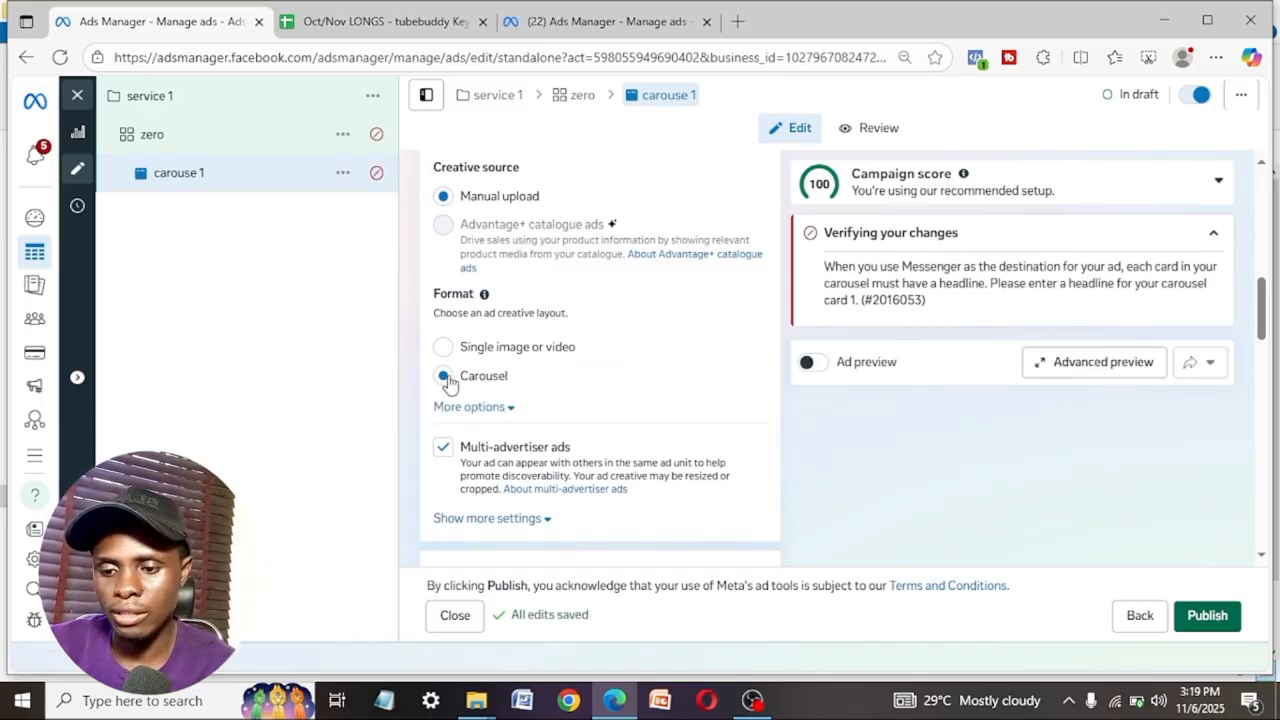
pyautogui.click(443, 448)
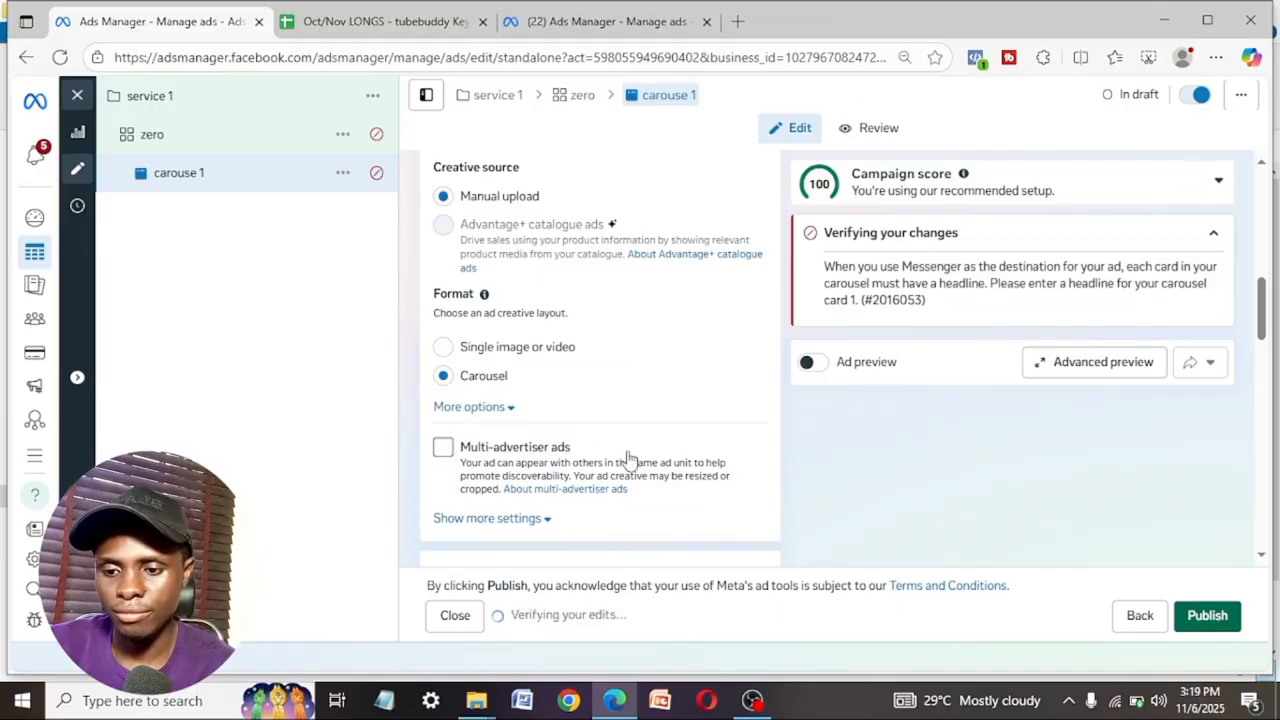
# Start uploading image cards for the carousel and open the folder "5 ads every brand should try" in DESIGNS > social media customize post
pyautogui.moveTo(1262, 330); pyautogui.dragTo(1263, 371)
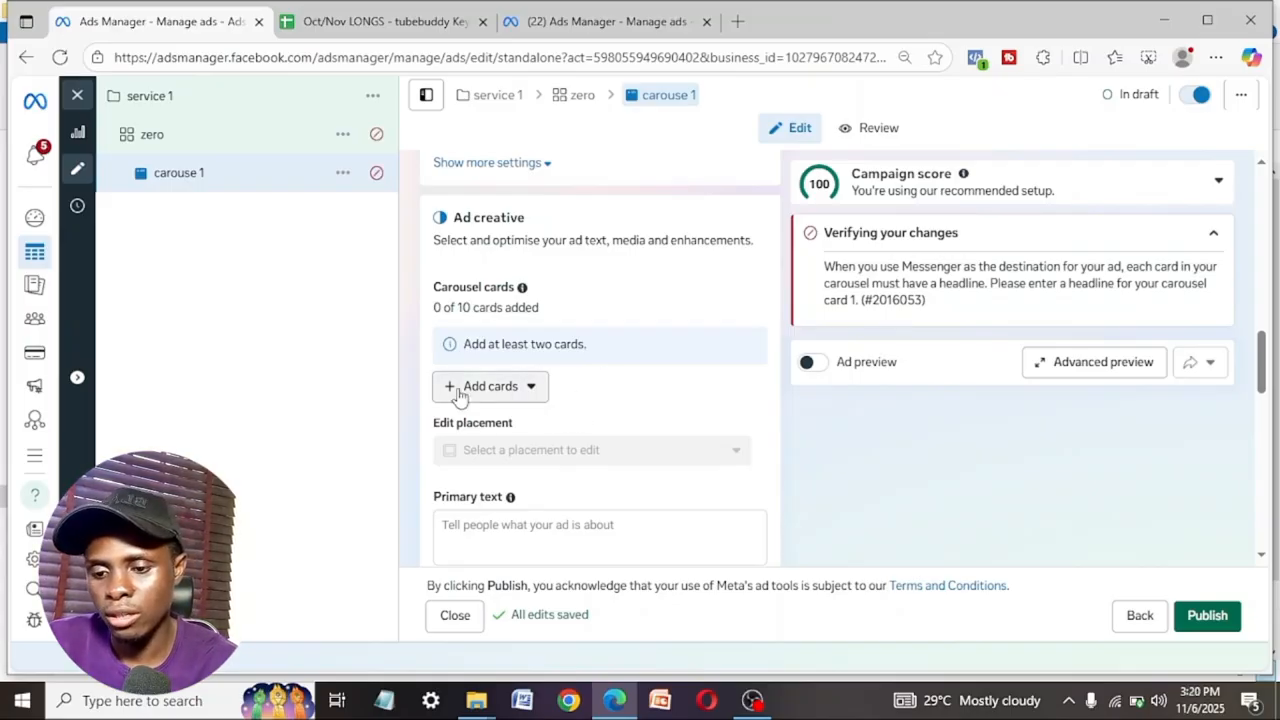
pyautogui.click(508, 390)
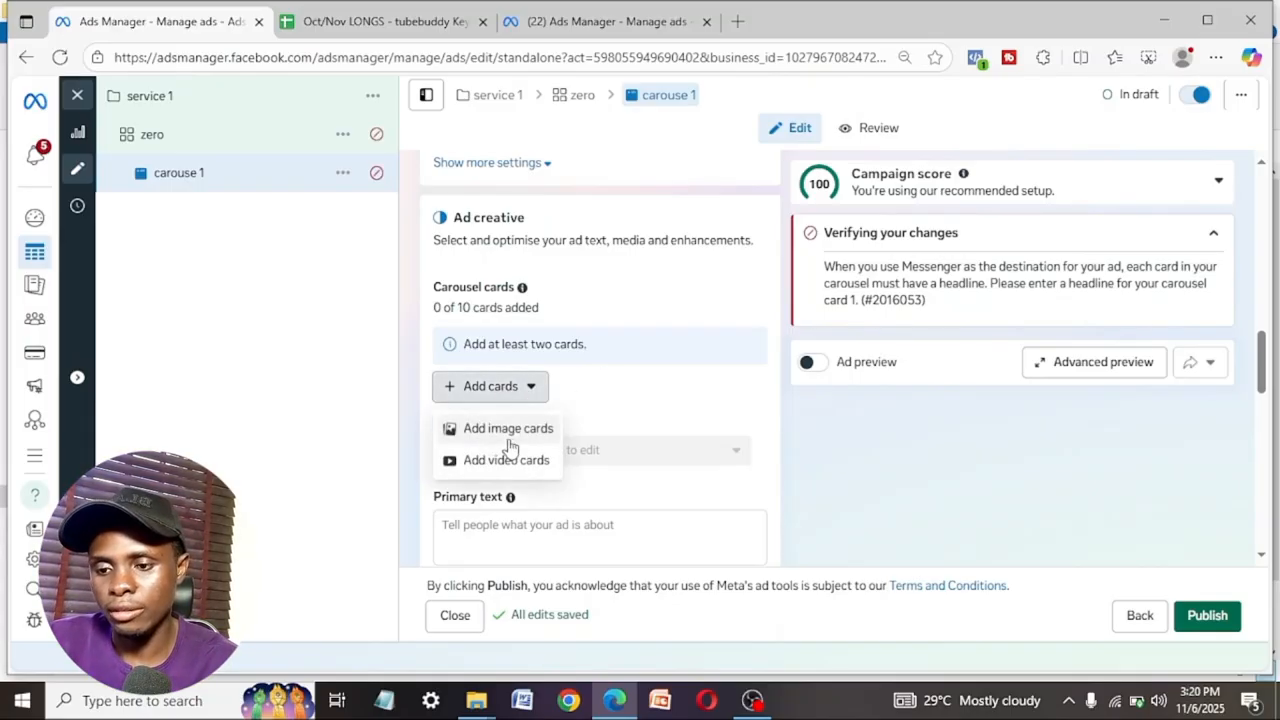
pyautogui.click(502, 432)
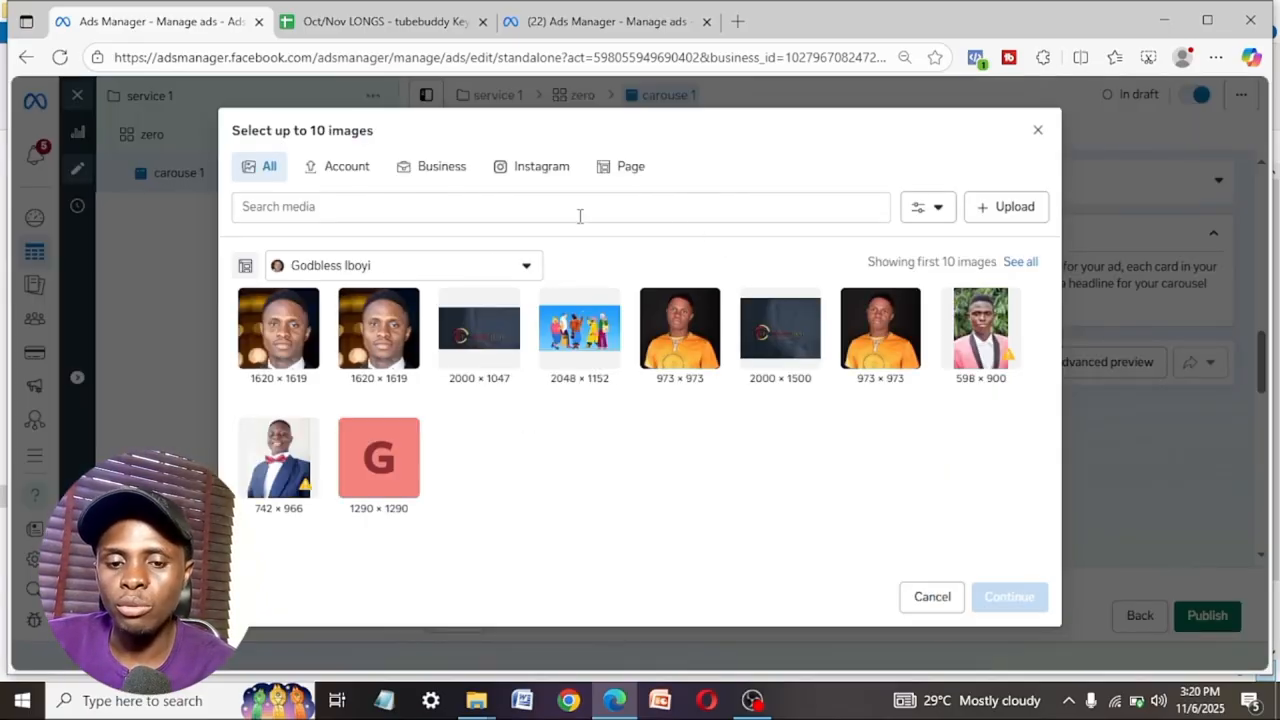
pyautogui.click(1010, 217)
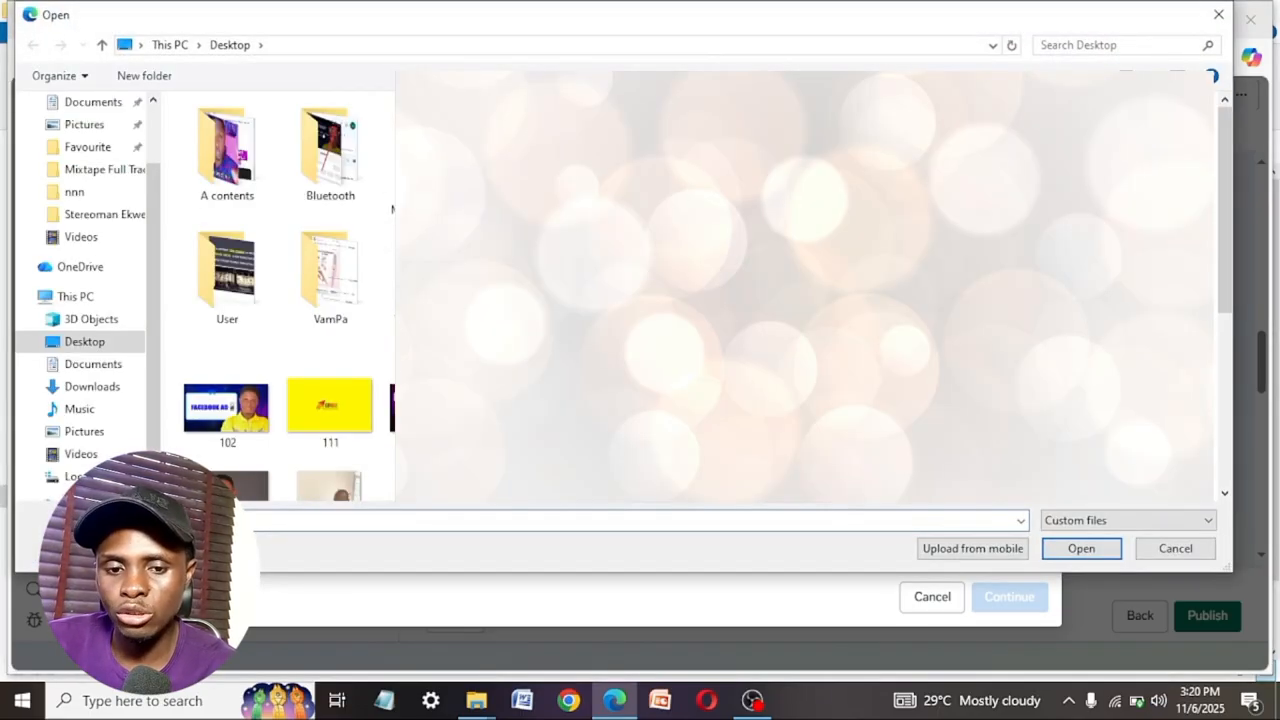
pyautogui.doubleClick(536, 150)
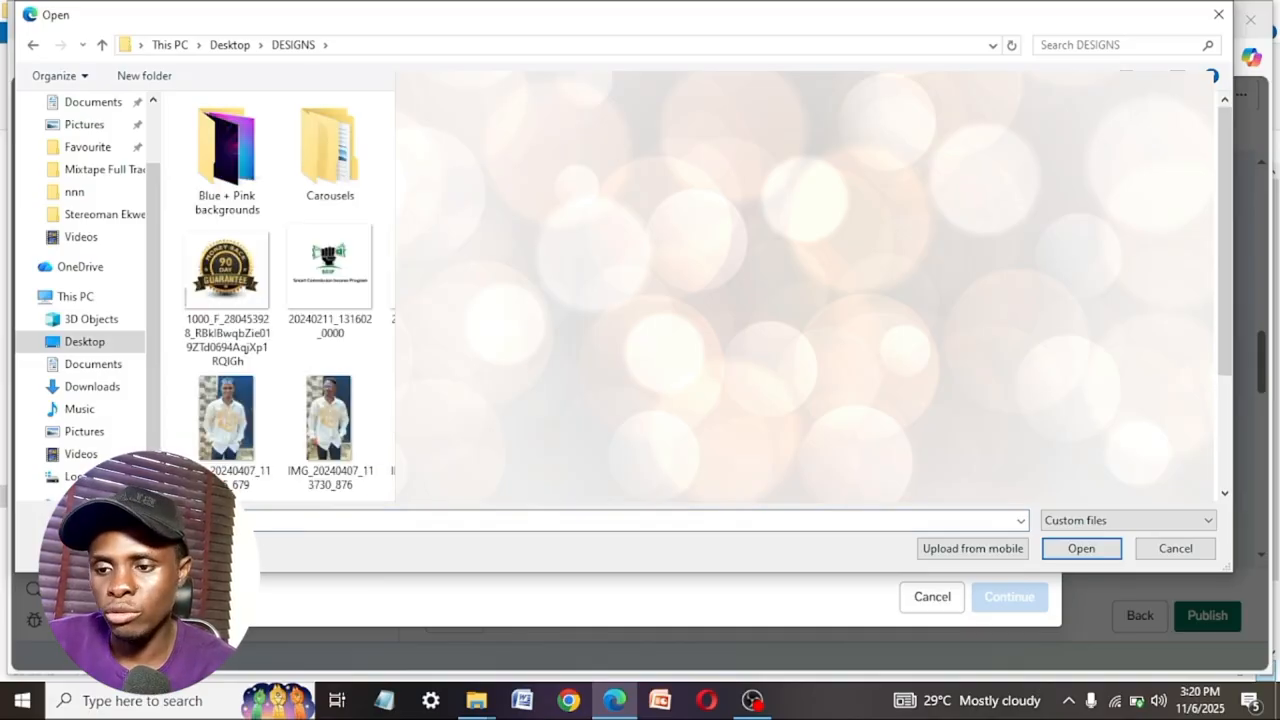
pyautogui.doubleClick(745, 155)
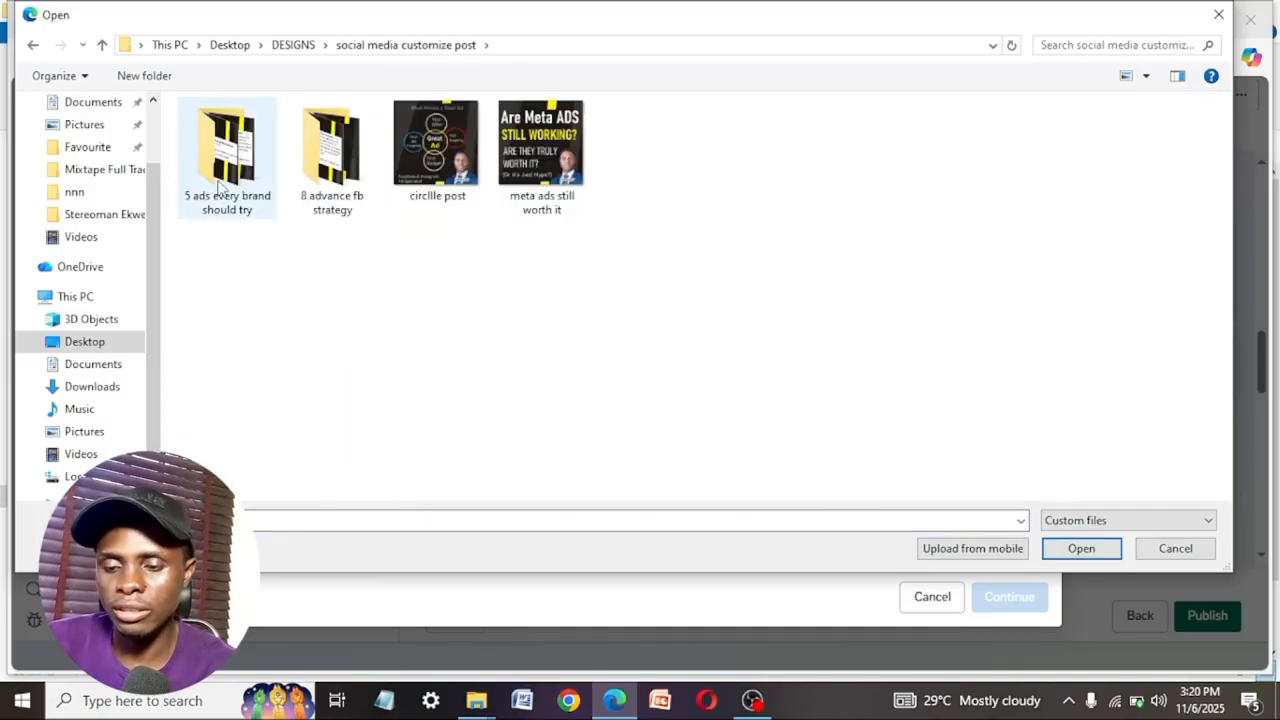
pyautogui.click(218, 188)
pyautogui.doubleClick(220, 188)
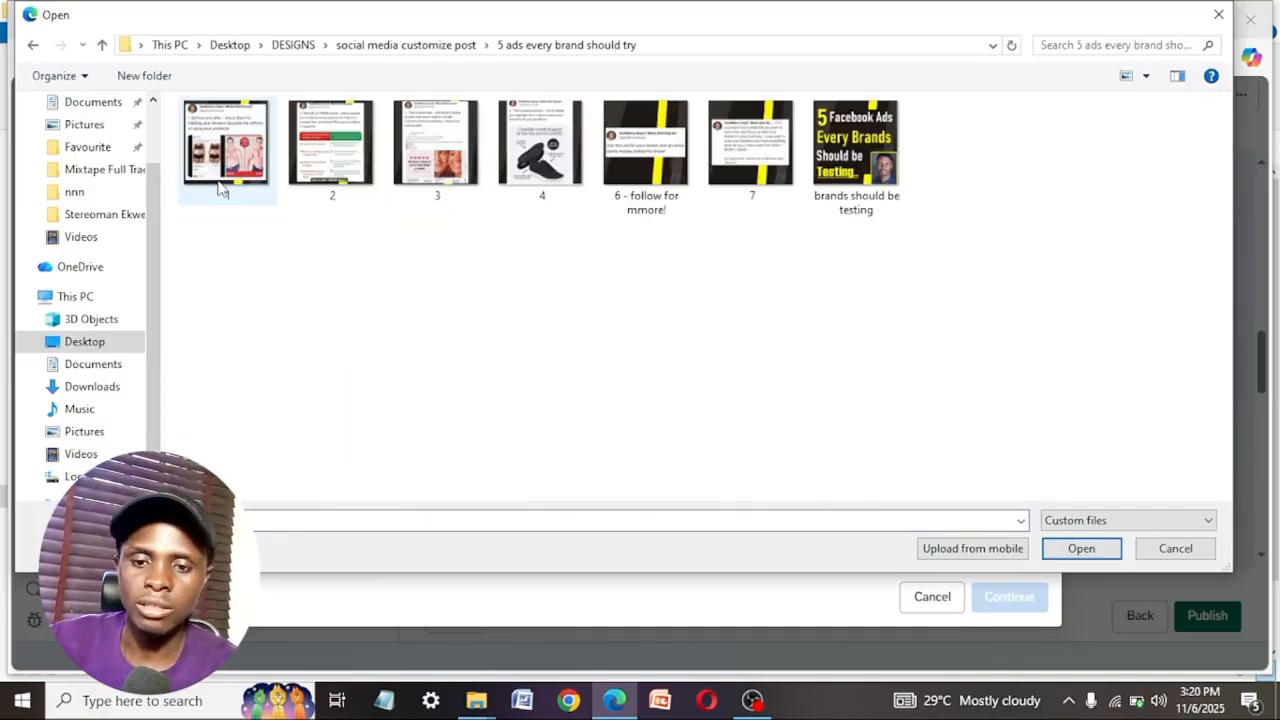
# Upload all seven images from the folder: "brands should be testing", 7, "6 - follow for mmore!", 4, 3, 2 and 1
pyautogui.click(855, 160)
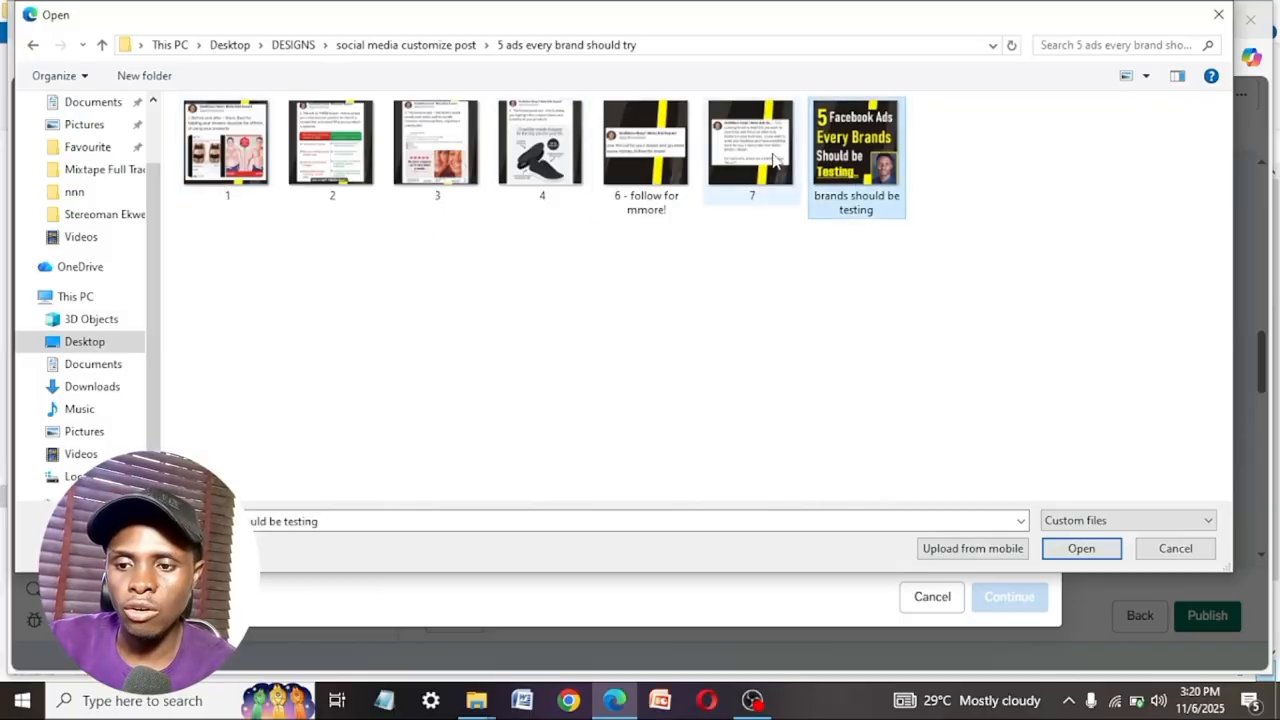
pyautogui.keyDown('ctrl'); pyautogui.click(750, 150); pyautogui.keyUp('ctrl')
pyautogui.keyDown('ctrl'); pyautogui.click(672, 168); pyautogui.keyUp('ctrl')
pyautogui.keyDown('ctrl'); pyautogui.click(572, 175); pyautogui.keyUp('ctrl')
pyautogui.keyDown('ctrl'); pyautogui.click(440, 170); pyautogui.keyUp('ctrl')
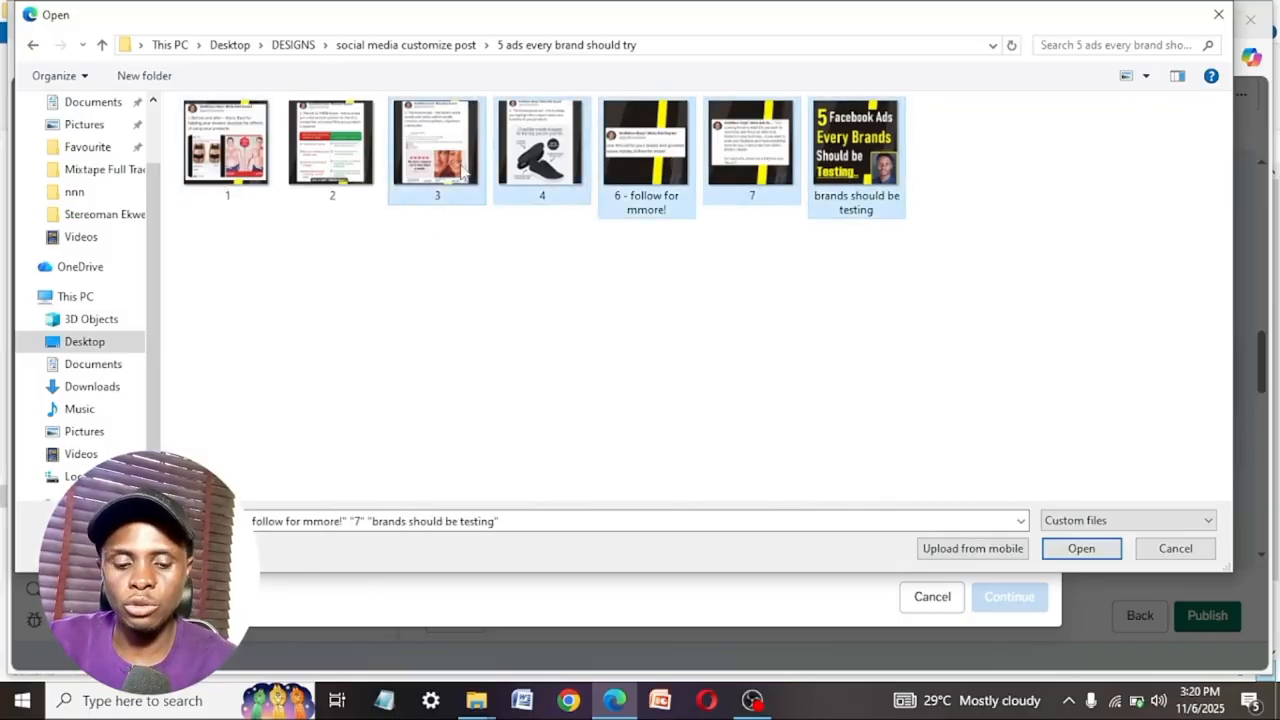
pyautogui.keyDown('ctrl'); pyautogui.click(347, 170); pyautogui.keyUp('ctrl')
pyautogui.keyDown('ctrl'); pyautogui.click(235, 172); pyautogui.keyUp('ctrl')
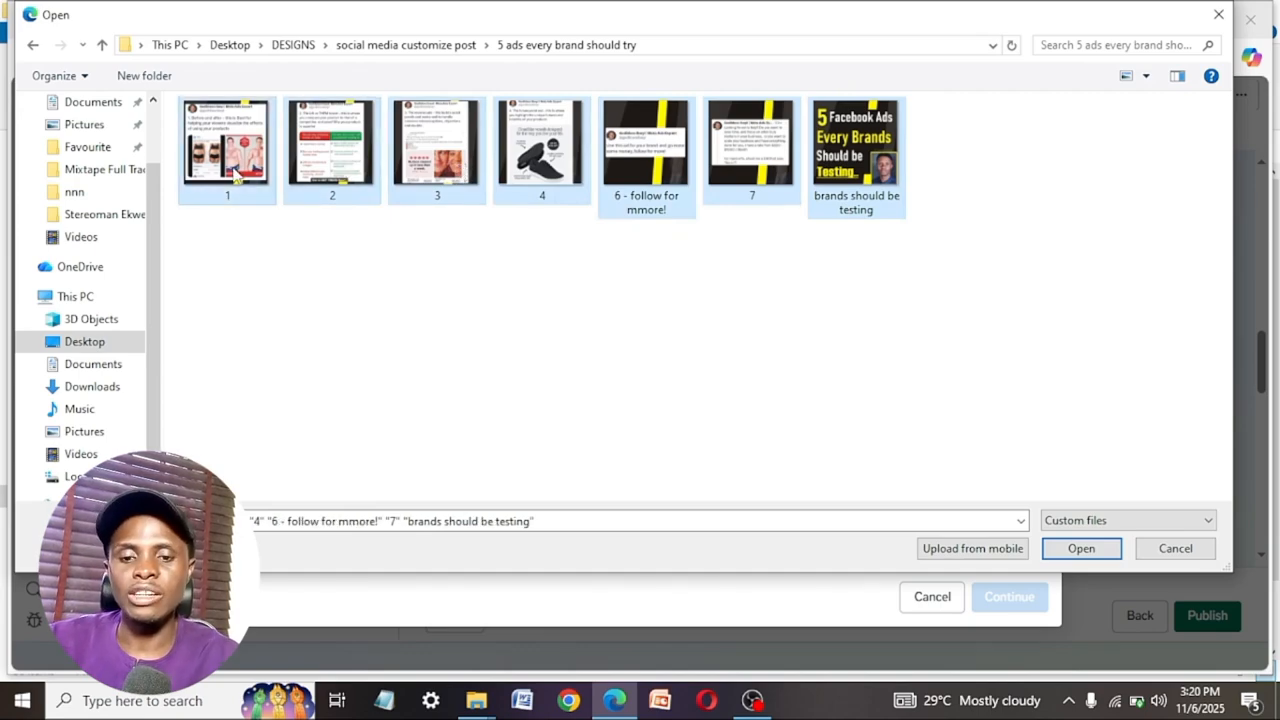
pyautogui.press('Return')
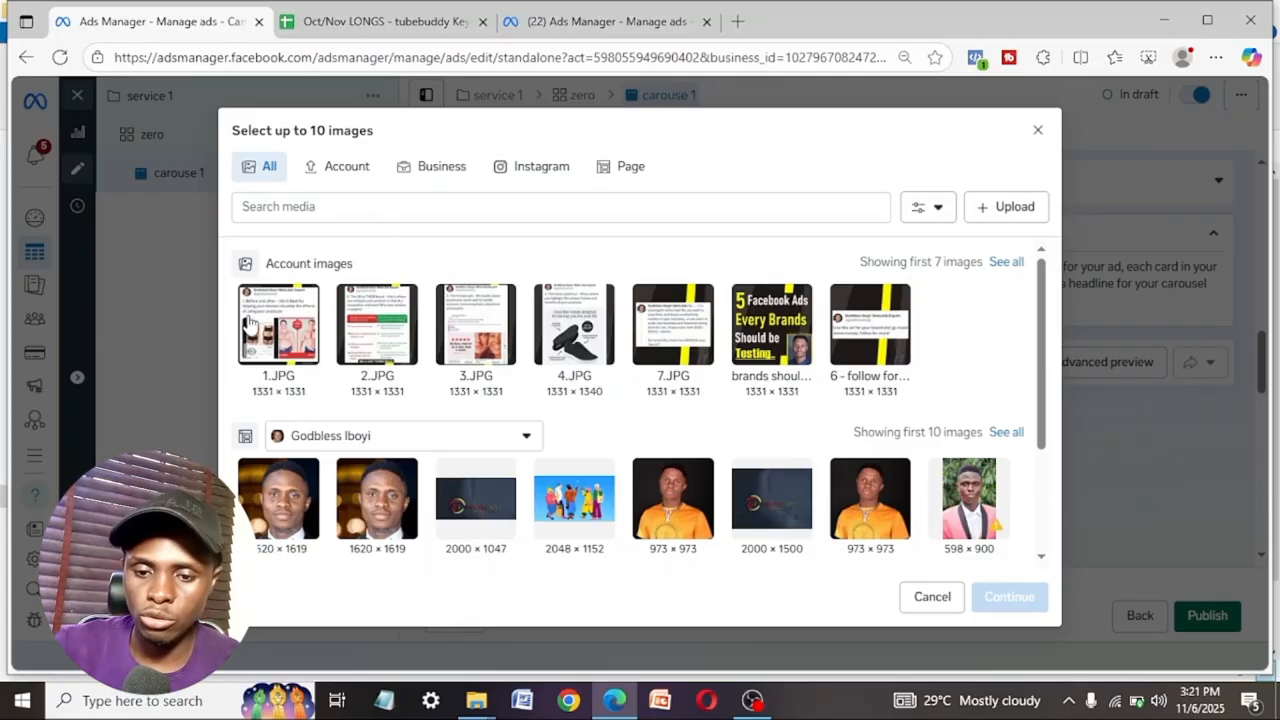
# Add six uploaded images as carousel cards in this order: "brands should be testing", 7, 4, 3, 2 and 1
pyautogui.click(787, 317)
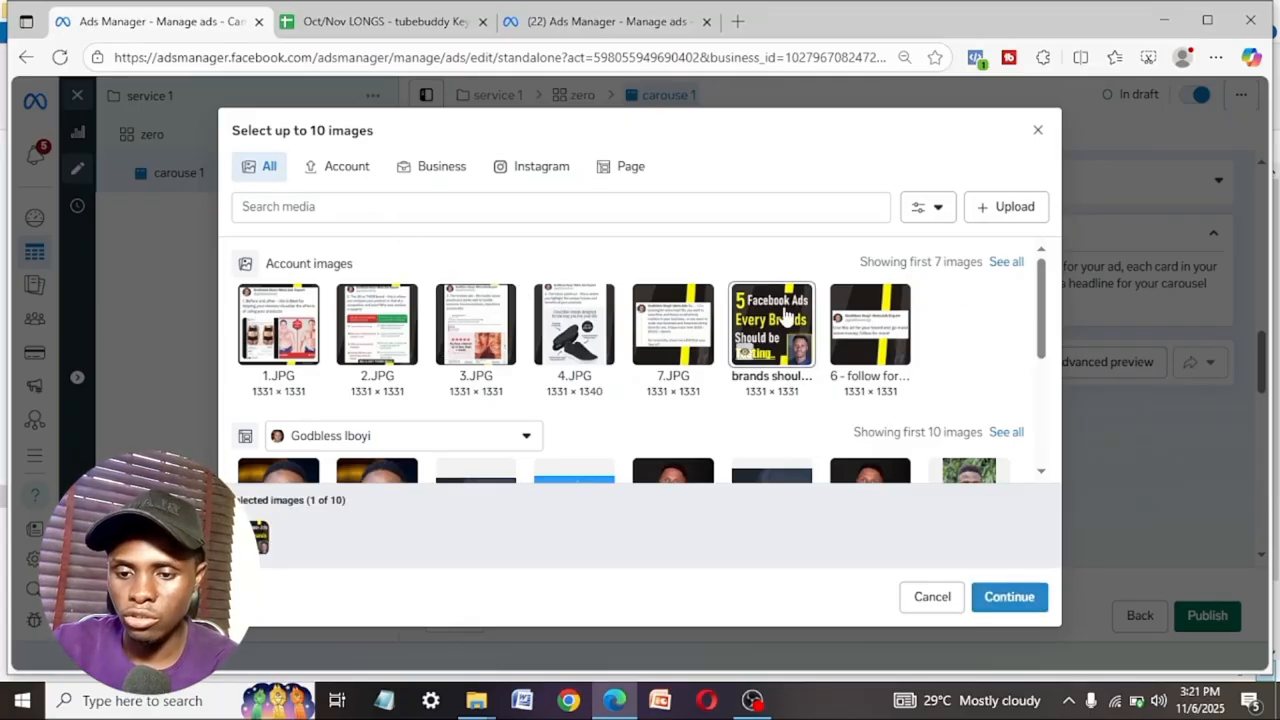
pyautogui.click(702, 332)
pyautogui.click(578, 344)
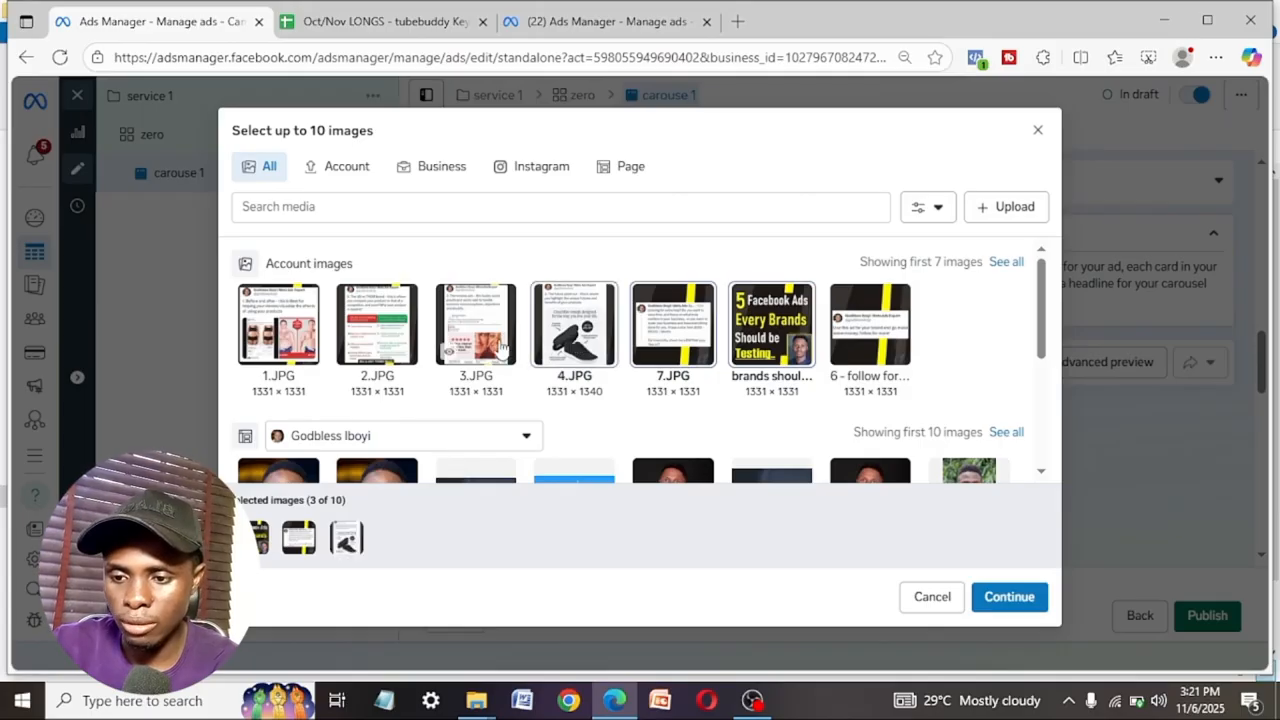
pyautogui.click(500, 346)
pyautogui.click(400, 348)
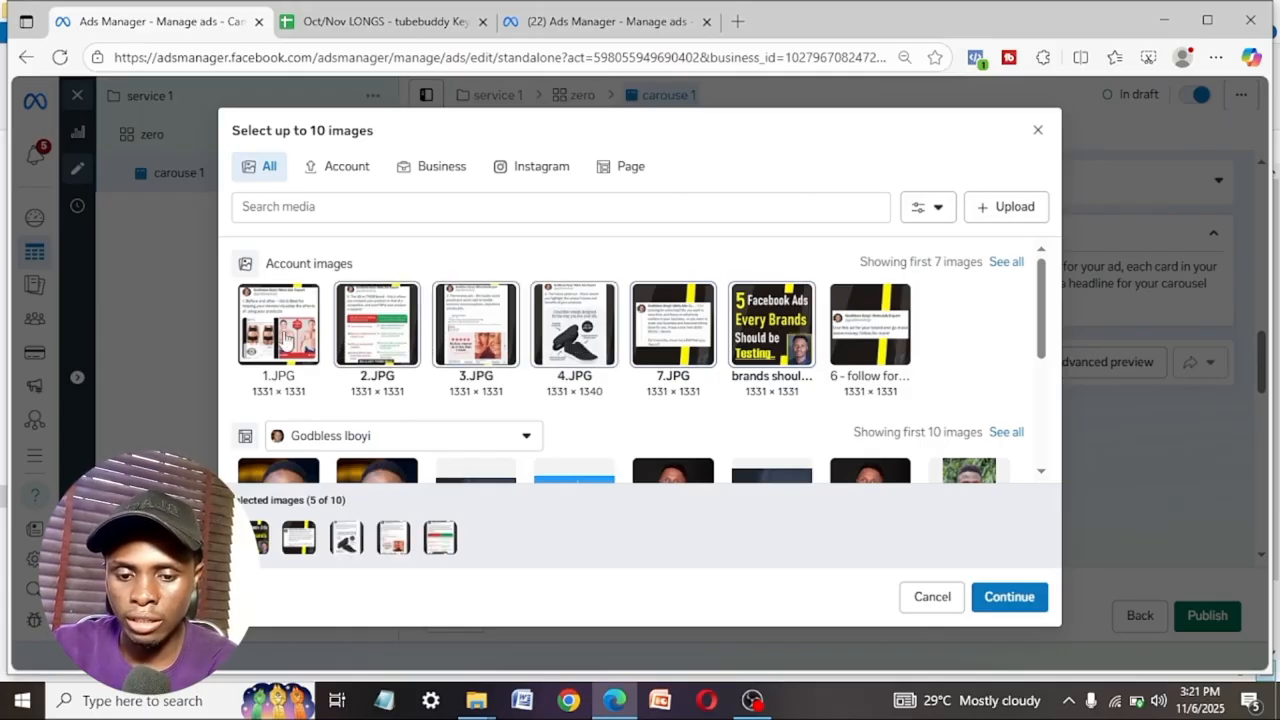
pyautogui.click(287, 340)
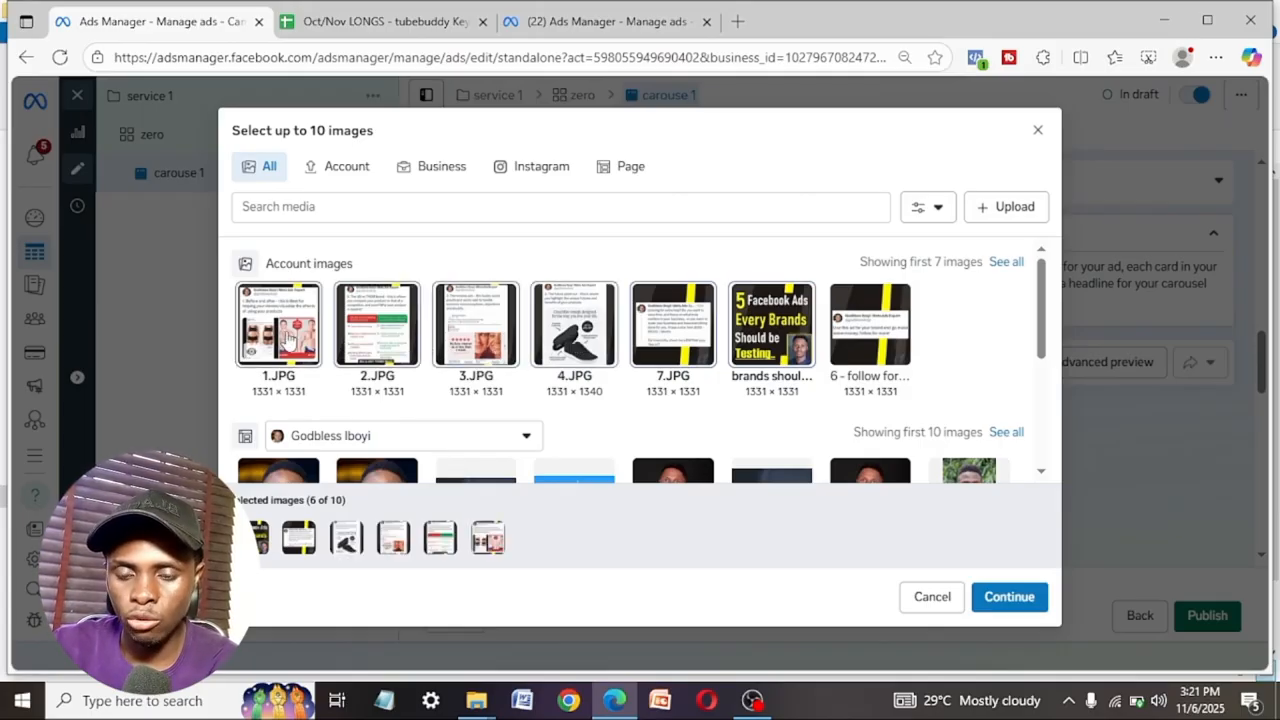
pyautogui.click(1014, 597)
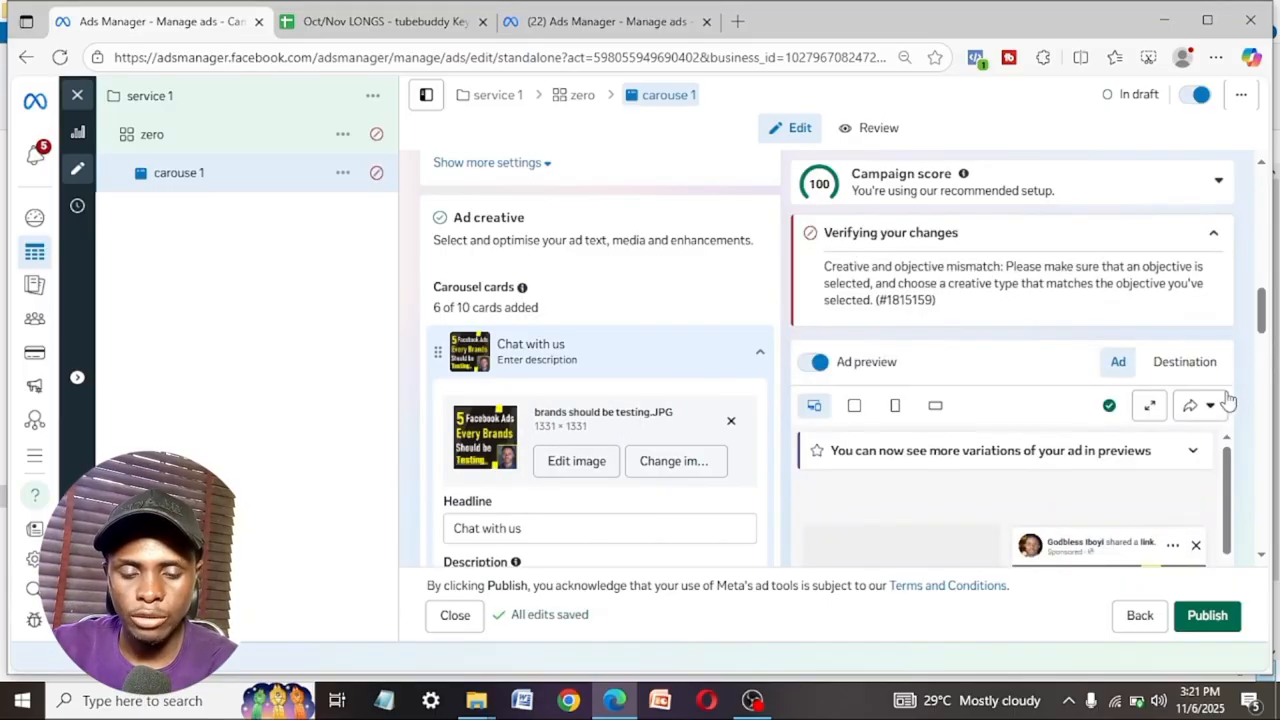
# Examine the remaining ad creative settings and go through the carousel cards in the ad preview
pyautogui.moveTo(1260, 323); pyautogui.dragTo(1265, 438)
pyautogui.scroll(-2, 1235, 490)
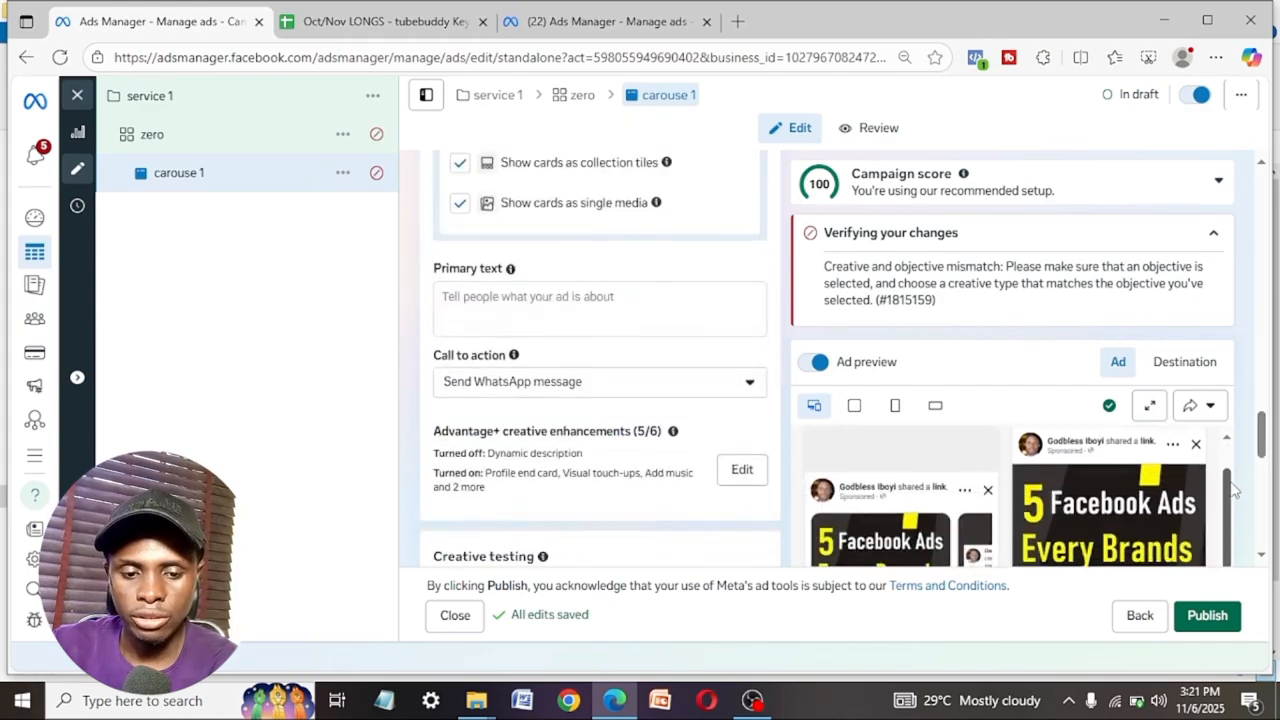
pyautogui.moveTo(1231, 484)
pyautogui.mouseDown()
pyautogui.moveTo(1231, 529)
pyautogui.moveTo(1231, 491)
pyautogui.mouseUp()
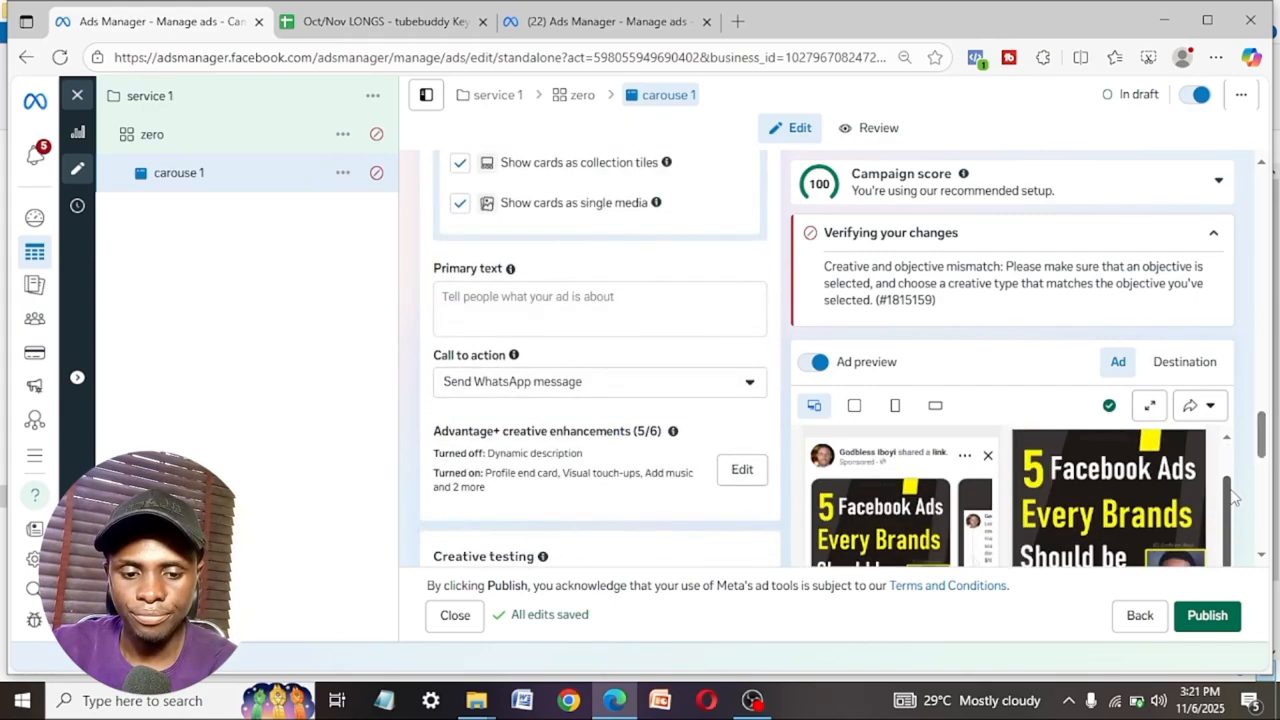
pyautogui.moveTo(1262, 442); pyautogui.dragTo(1265, 520)
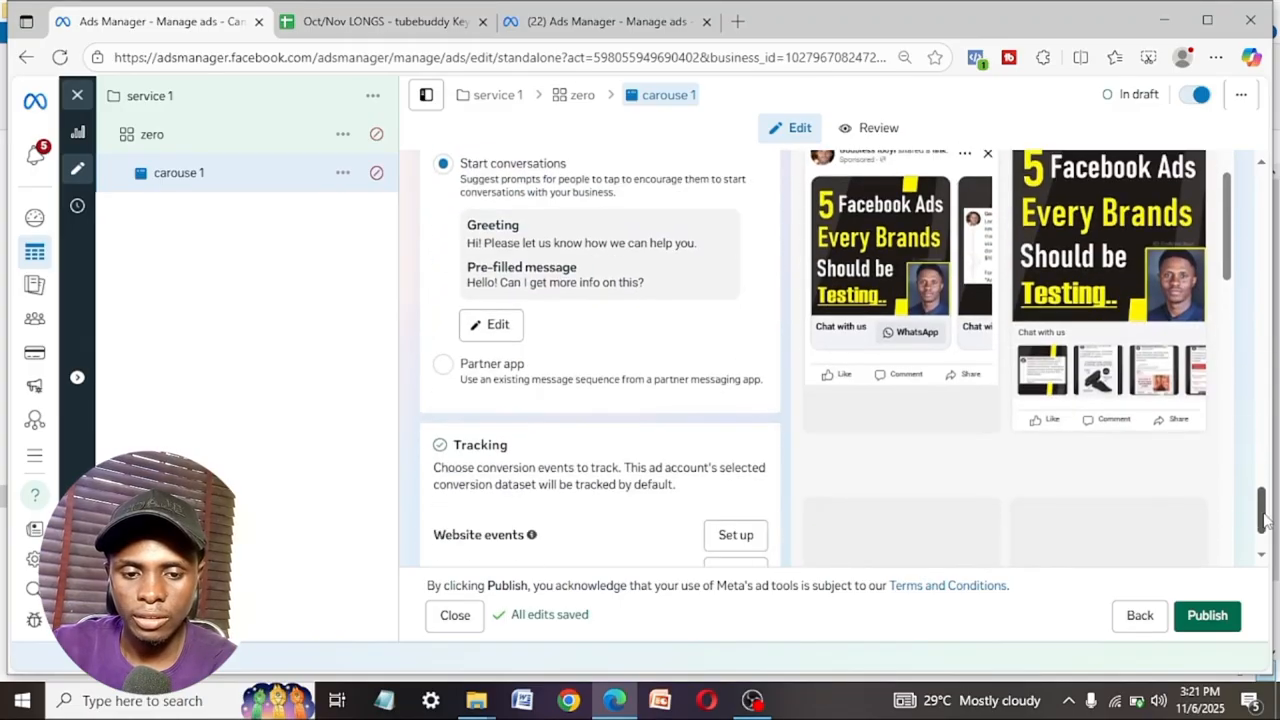
pyautogui.scroll(2, 1232, 236)
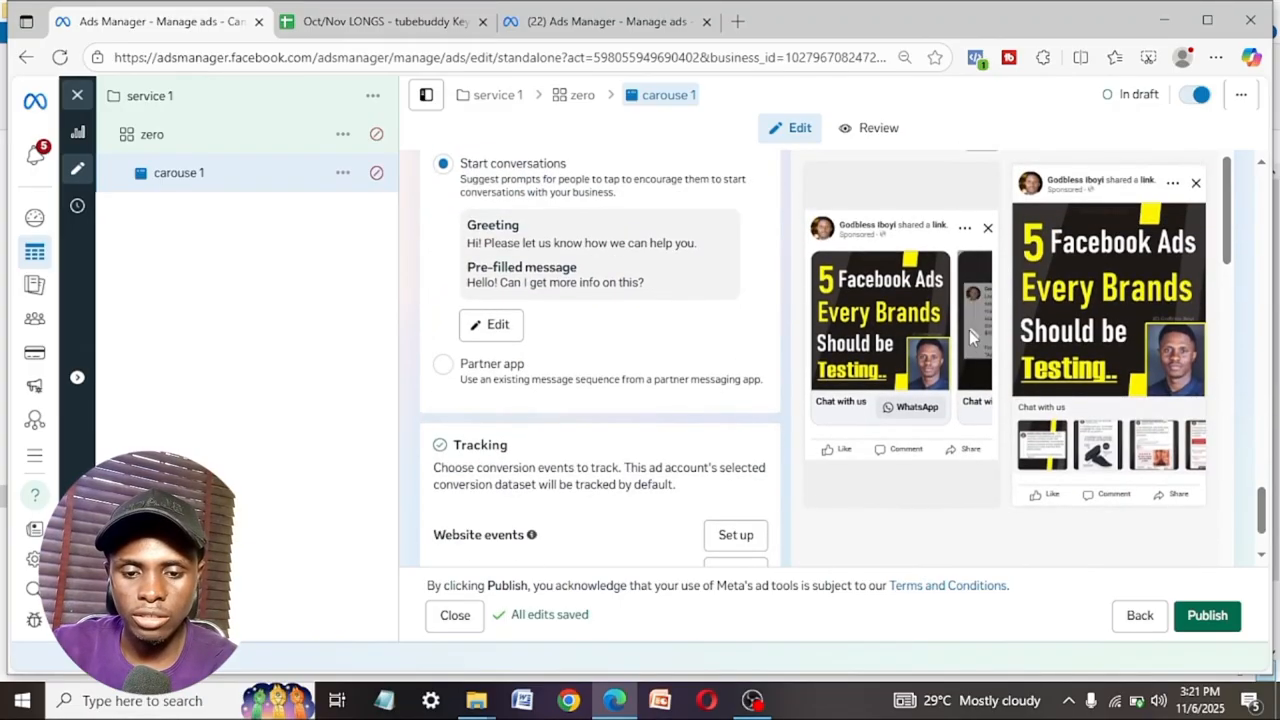
pyautogui.click(977, 341)
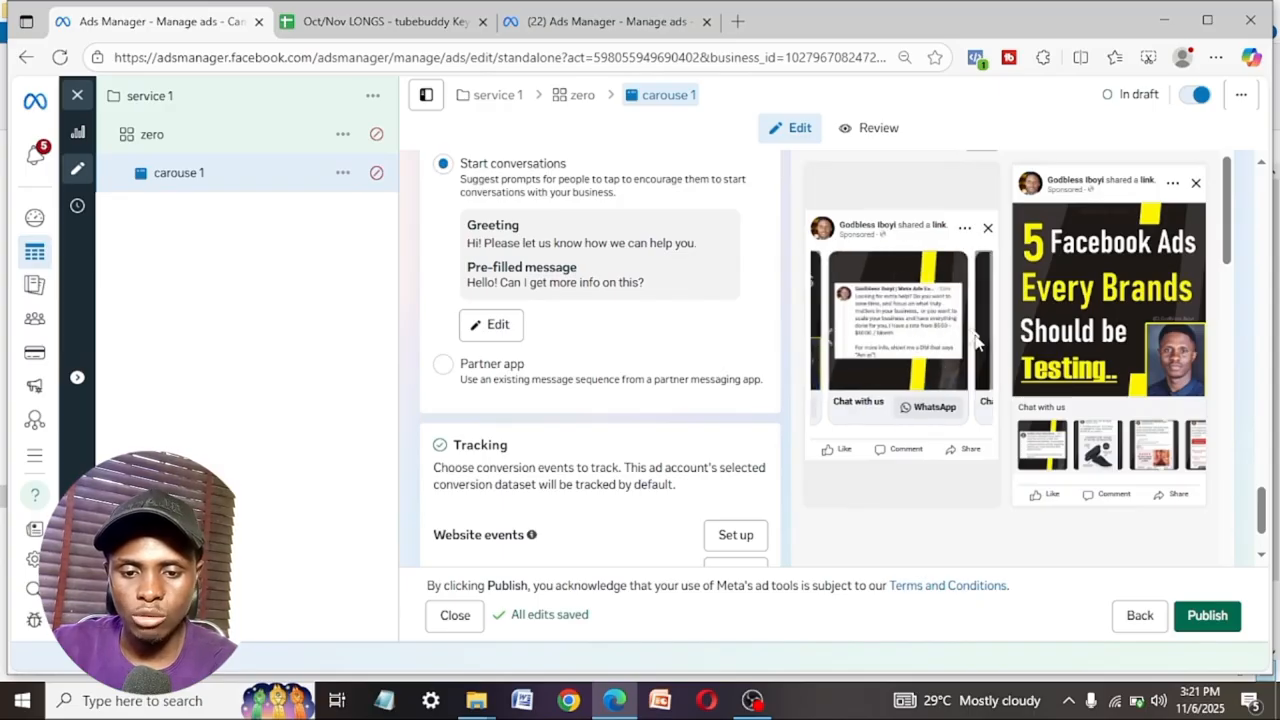
pyautogui.click(977, 341)
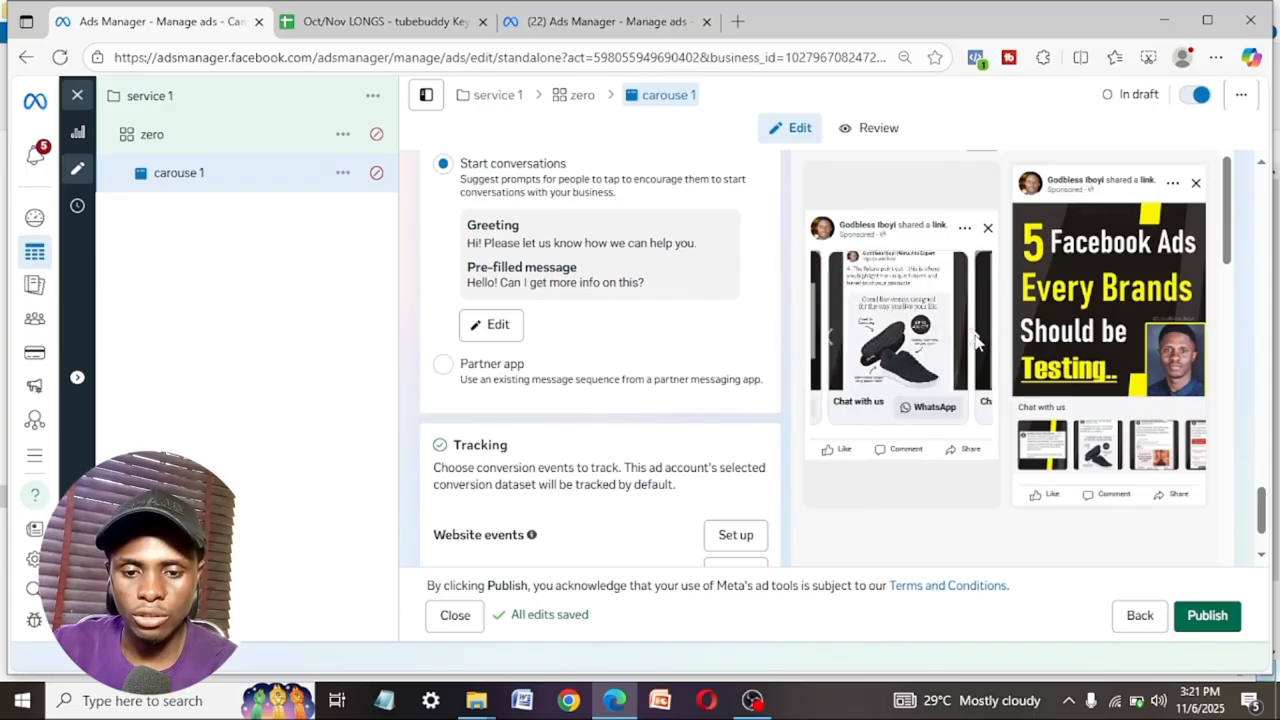
pyautogui.click(977, 341)
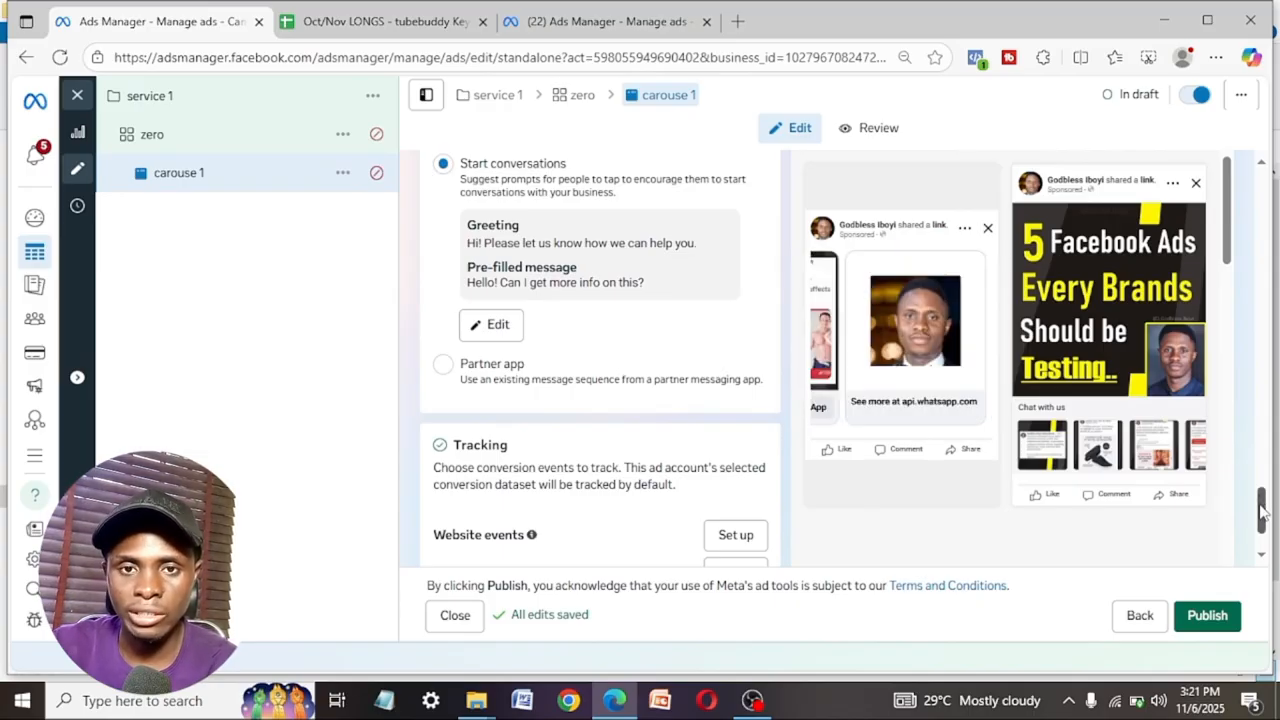
# Open the video card selection for the carousel and its file upload, and close both without adding a video
pyautogui.scroll(1, 1262, 510)
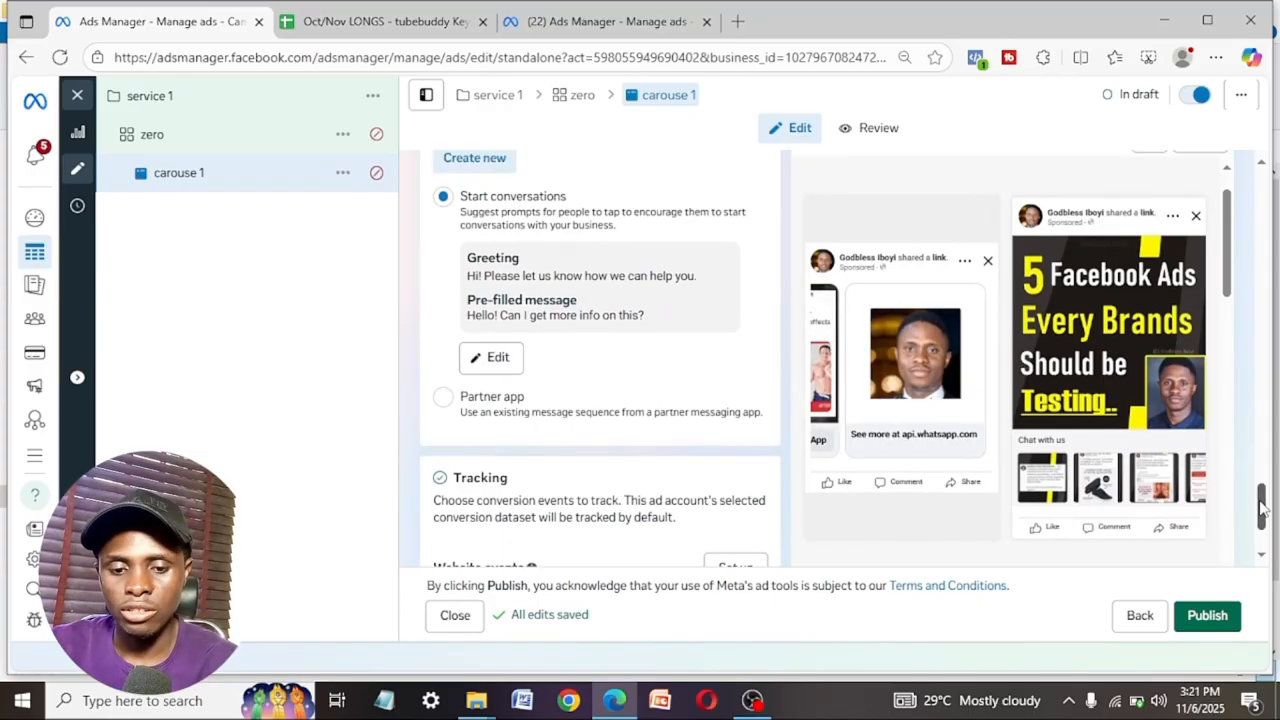
pyautogui.scroll(5, 1262, 510)
pyautogui.scroll(-8, 1262, 520)
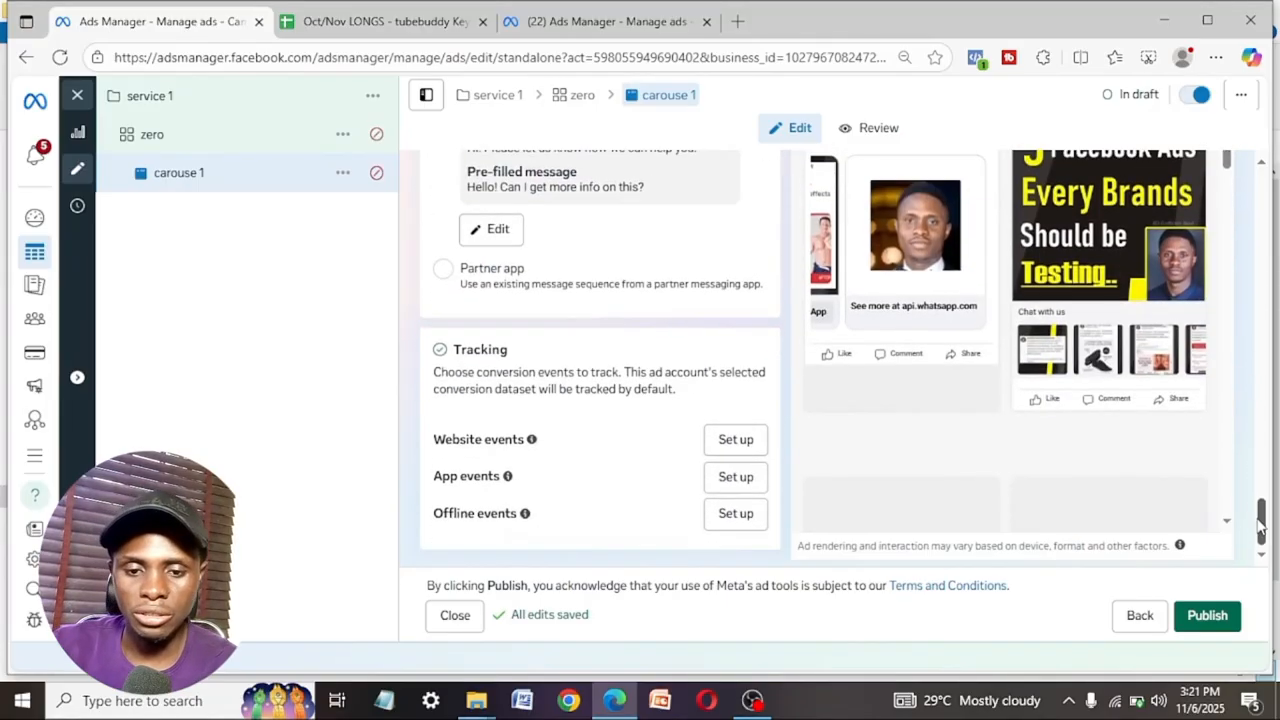
pyautogui.moveTo(1261, 526)
pyautogui.mouseDown()
pyautogui.moveTo(1259, 465)
pyautogui.moveTo(1260, 509)
pyautogui.mouseUp()
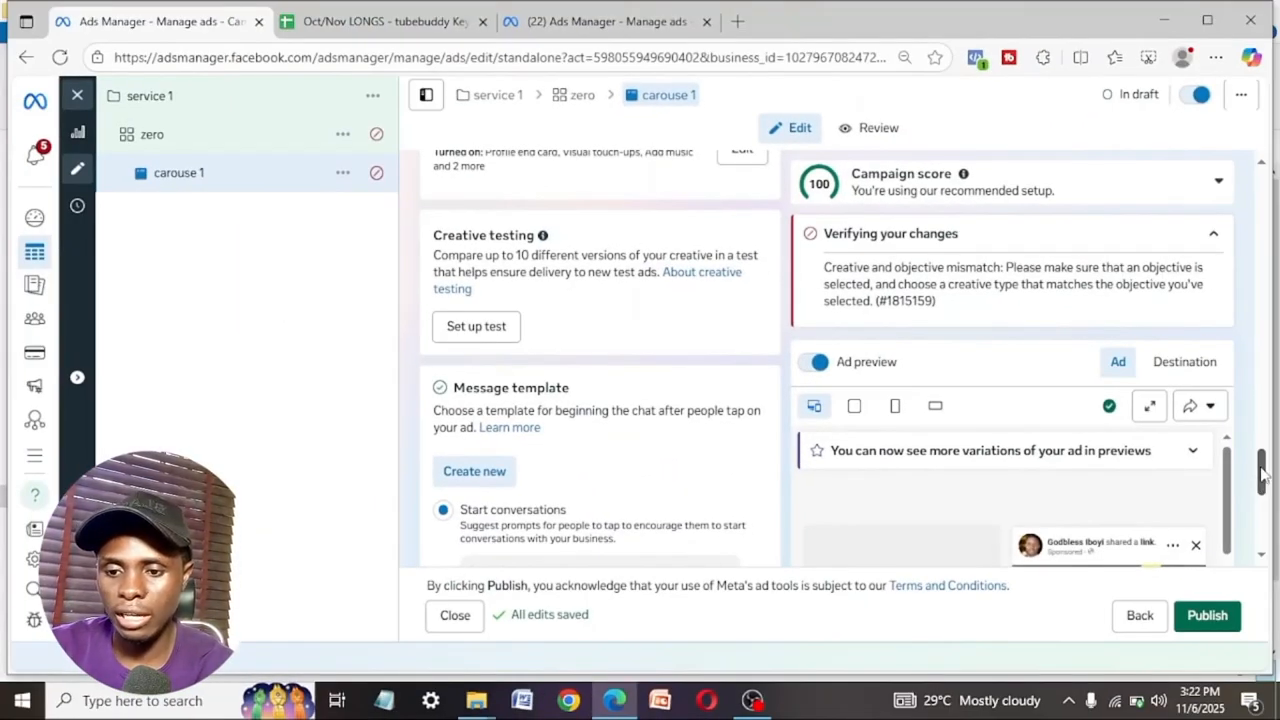
pyautogui.moveTo(1261, 478); pyautogui.dragTo(1250, 375)
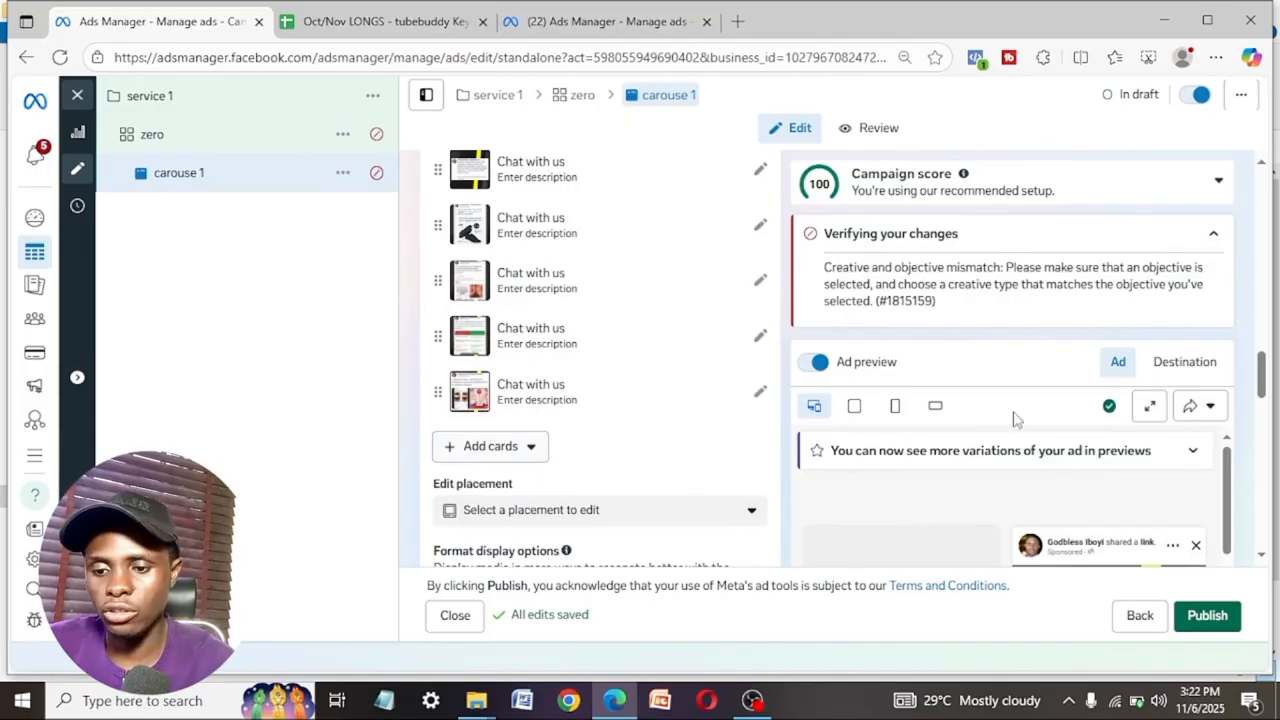
pyautogui.scroll(-1, 1263, 393)
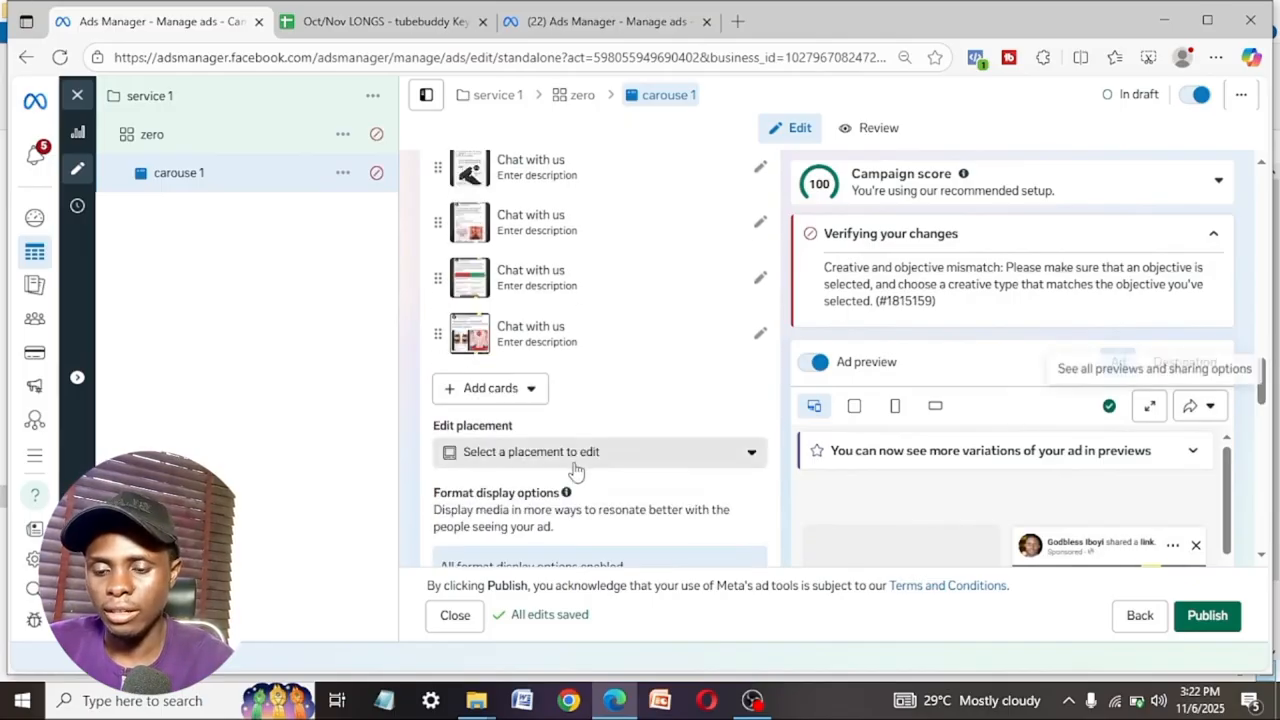
pyautogui.click(502, 388)
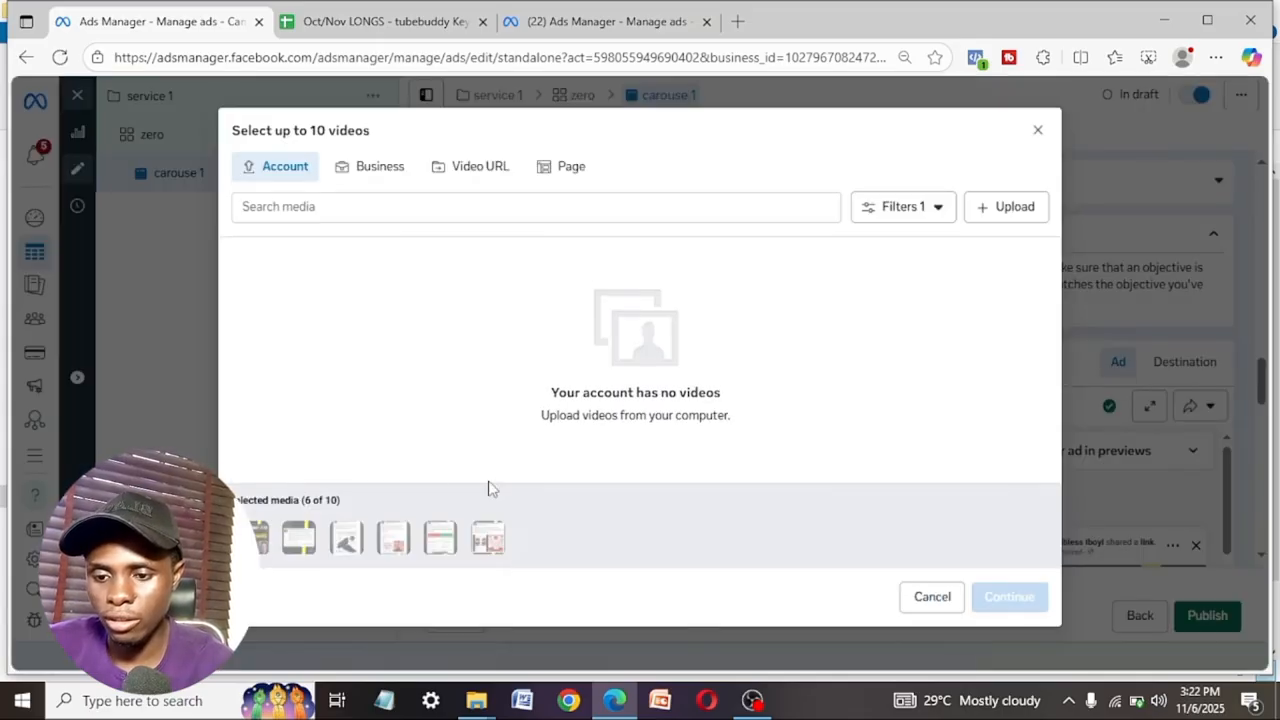
pyautogui.click(1038, 130)
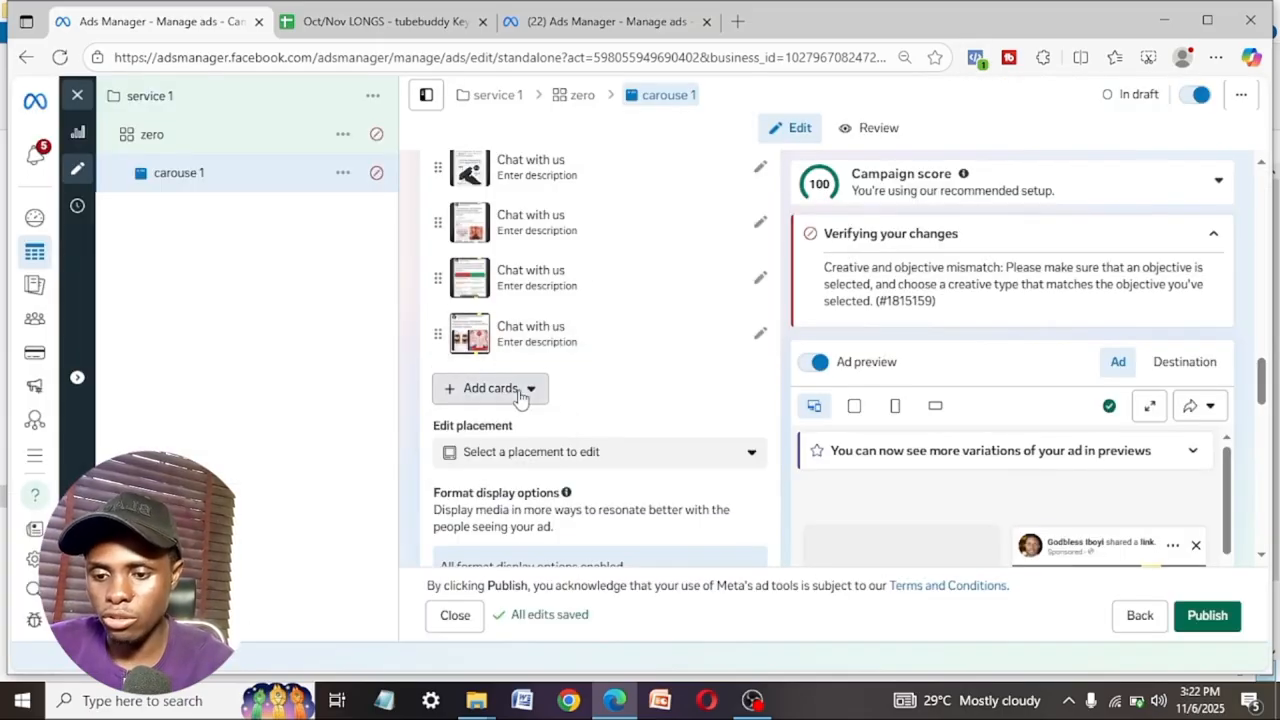
pyautogui.click(476, 388)
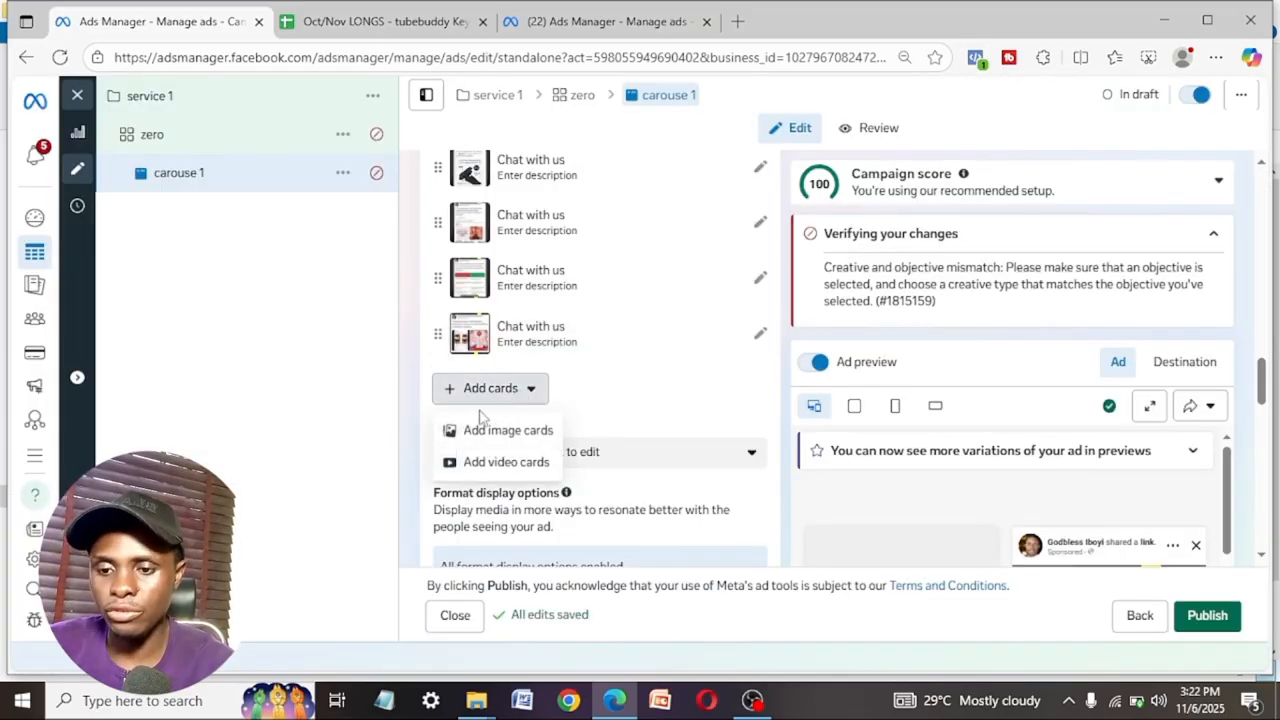
pyautogui.click(506, 466)
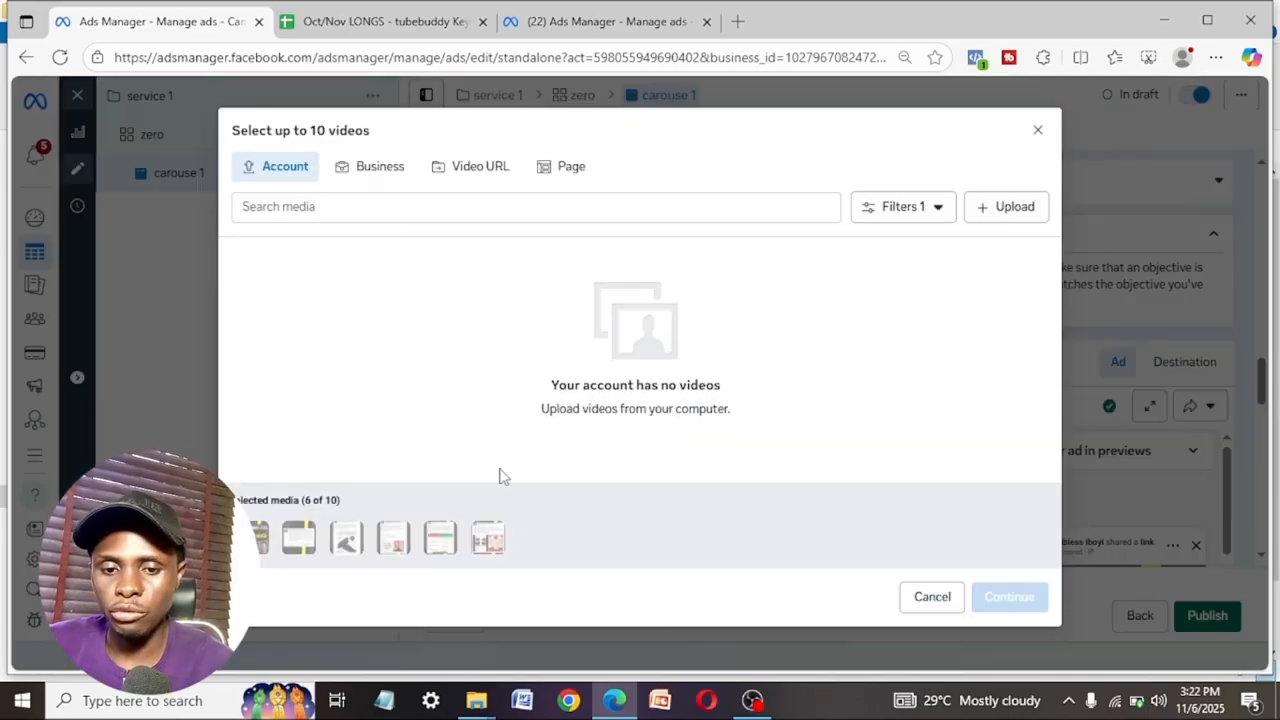
pyautogui.click(1032, 212)
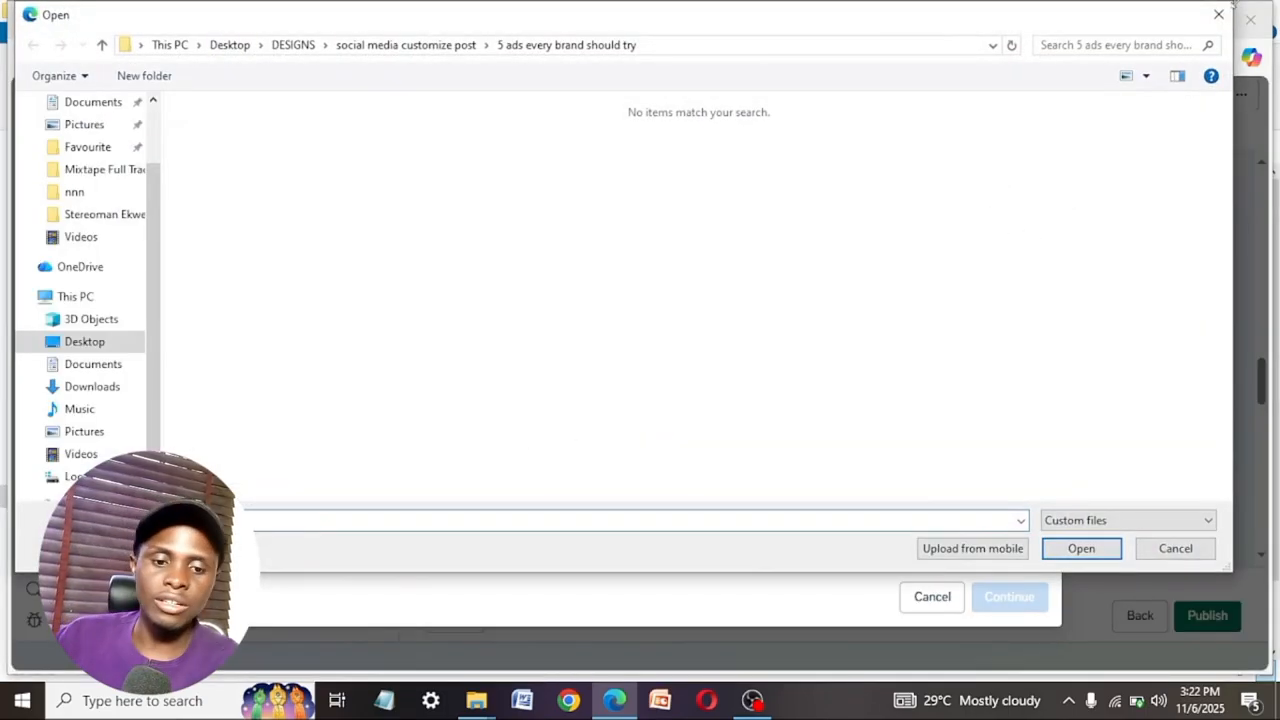
pyautogui.click(1218, 14)
pyautogui.click(1037, 133)
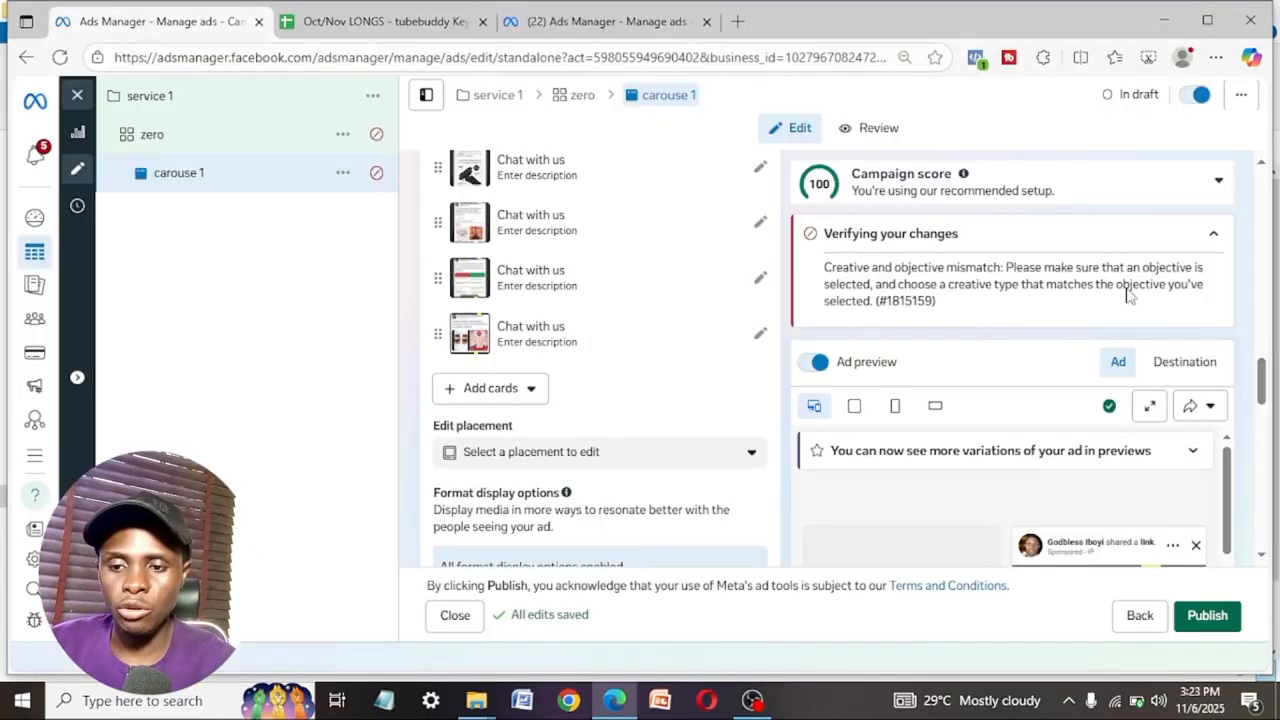
# Enter "Ci" as the ad's primary text
pyautogui.moveTo(1263, 384); pyautogui.dragTo(1263, 343)
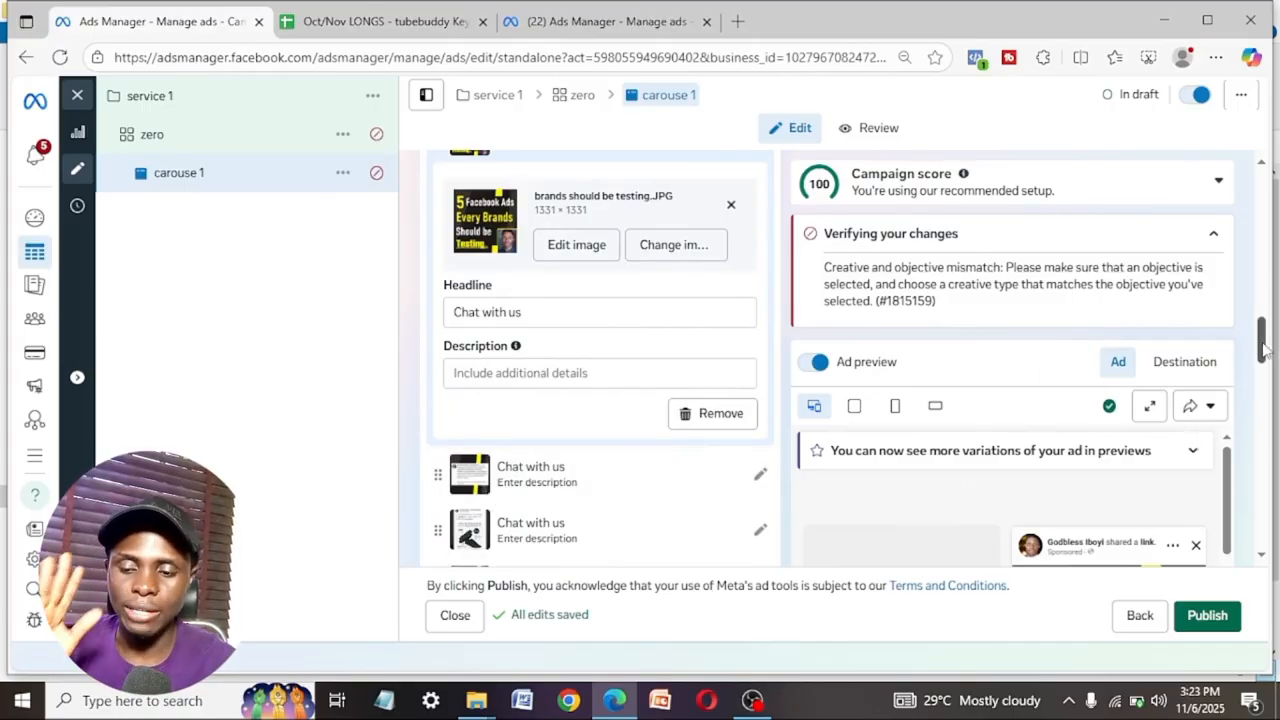
pyautogui.moveTo(1263, 345); pyautogui.dragTo(1263, 360)
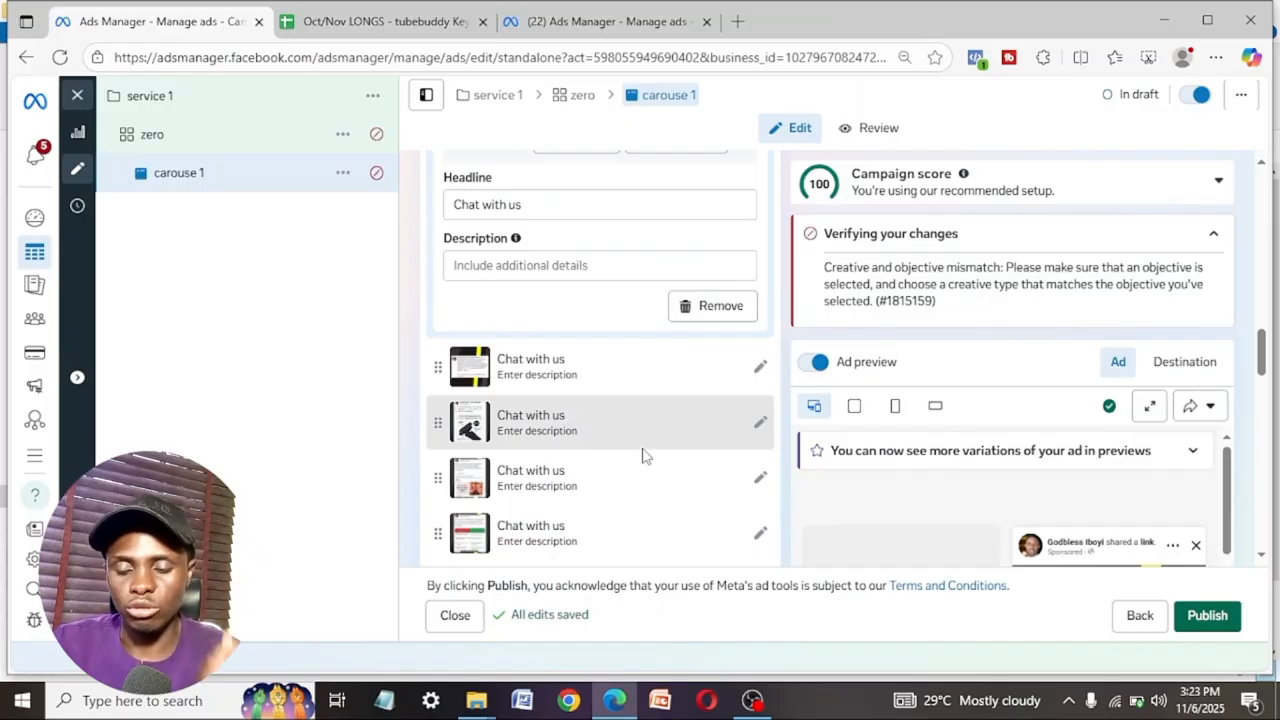
pyautogui.scroll(-5, 643, 456)
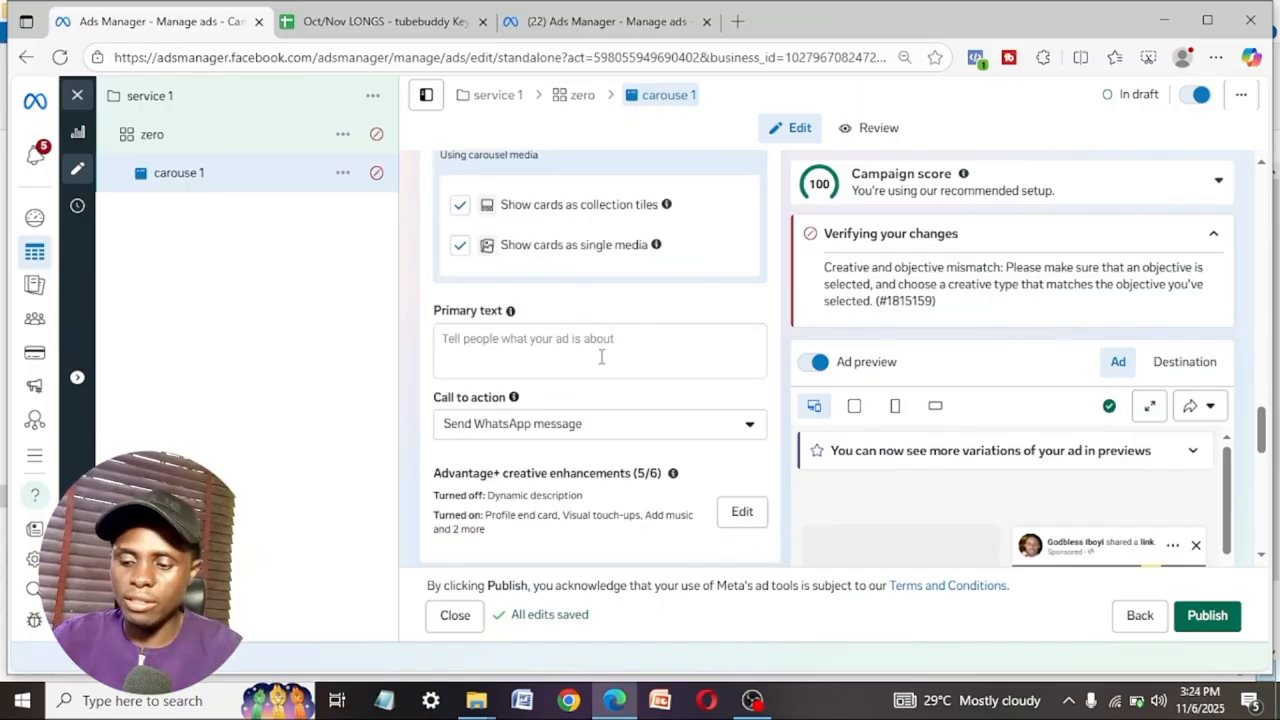
pyautogui.click(601, 357)
pyautogui.write('Ci')
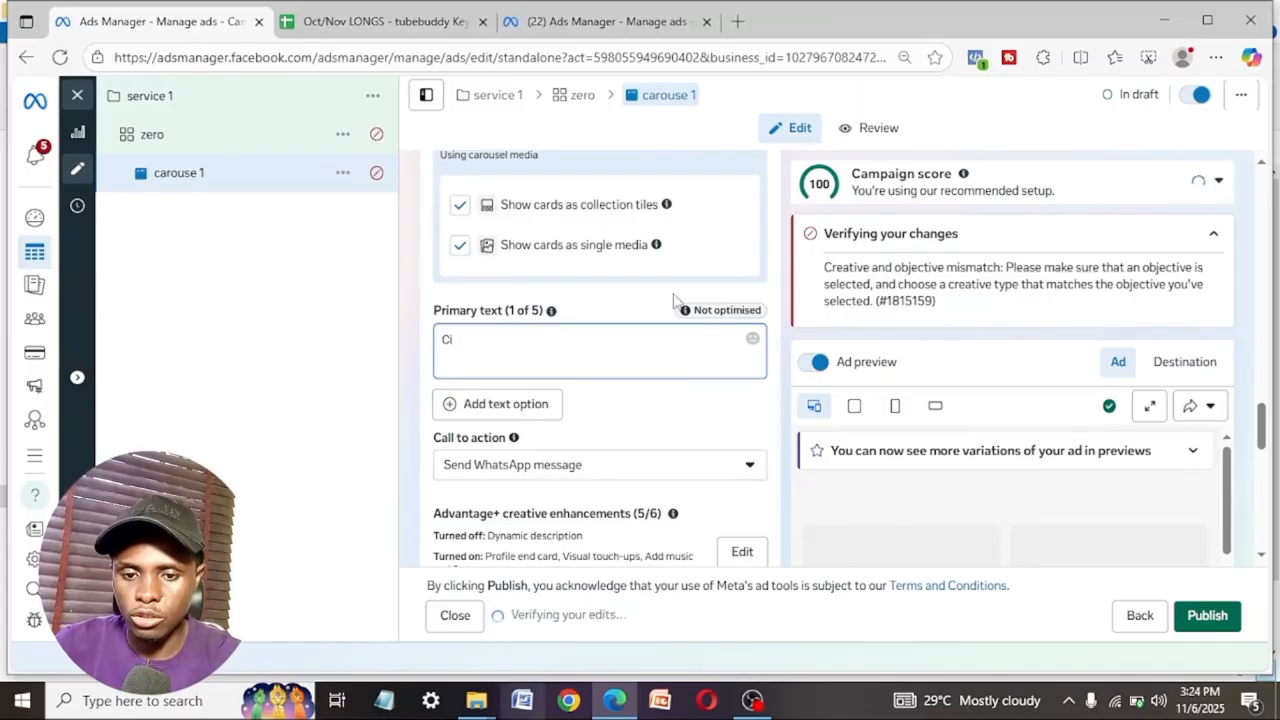
# Replace the primary text with the "Creative and objective mismatch" message copied from the verification notice, leaving out its error code
pyautogui.moveTo(980, 306); pyautogui.dragTo(785, 270)
pyautogui.click(950, 285)
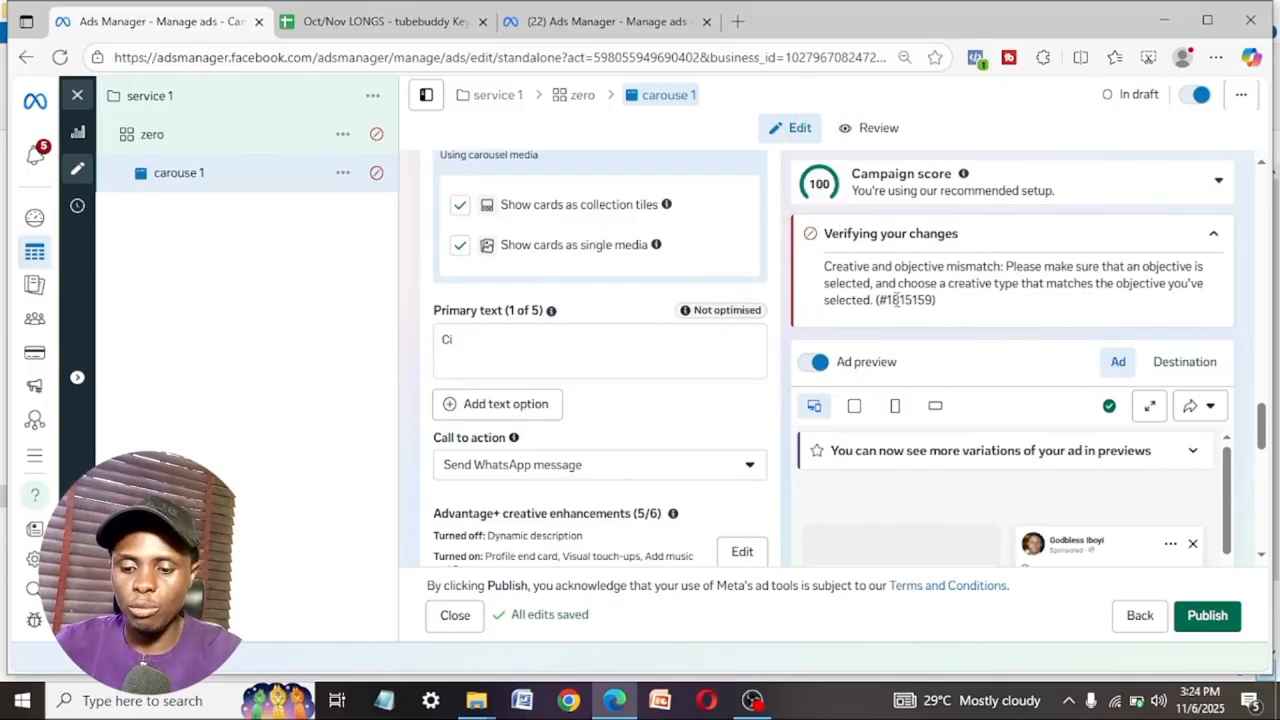
pyautogui.moveTo(874, 298); pyautogui.dragTo(818, 272)
pyautogui.hotkey('ctrl', 'c')
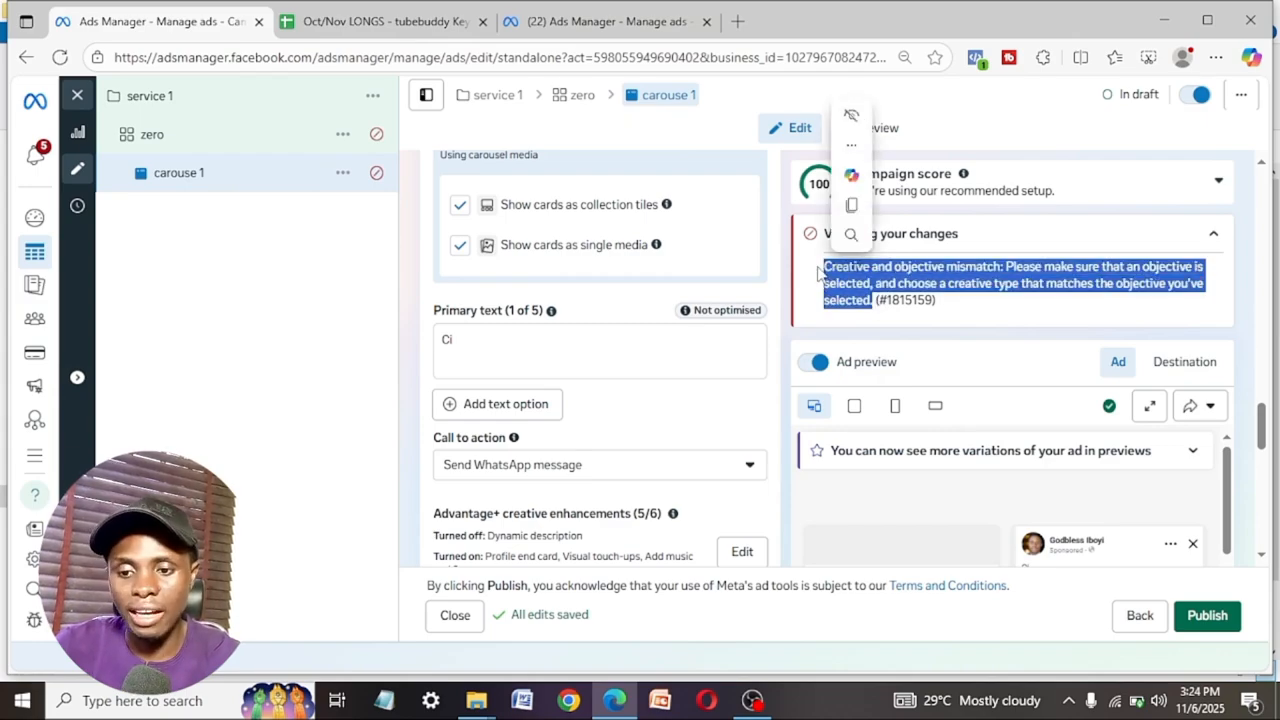
pyautogui.click(477, 385)
pyautogui.moveTo(465, 352); pyautogui.dragTo(430, 350)
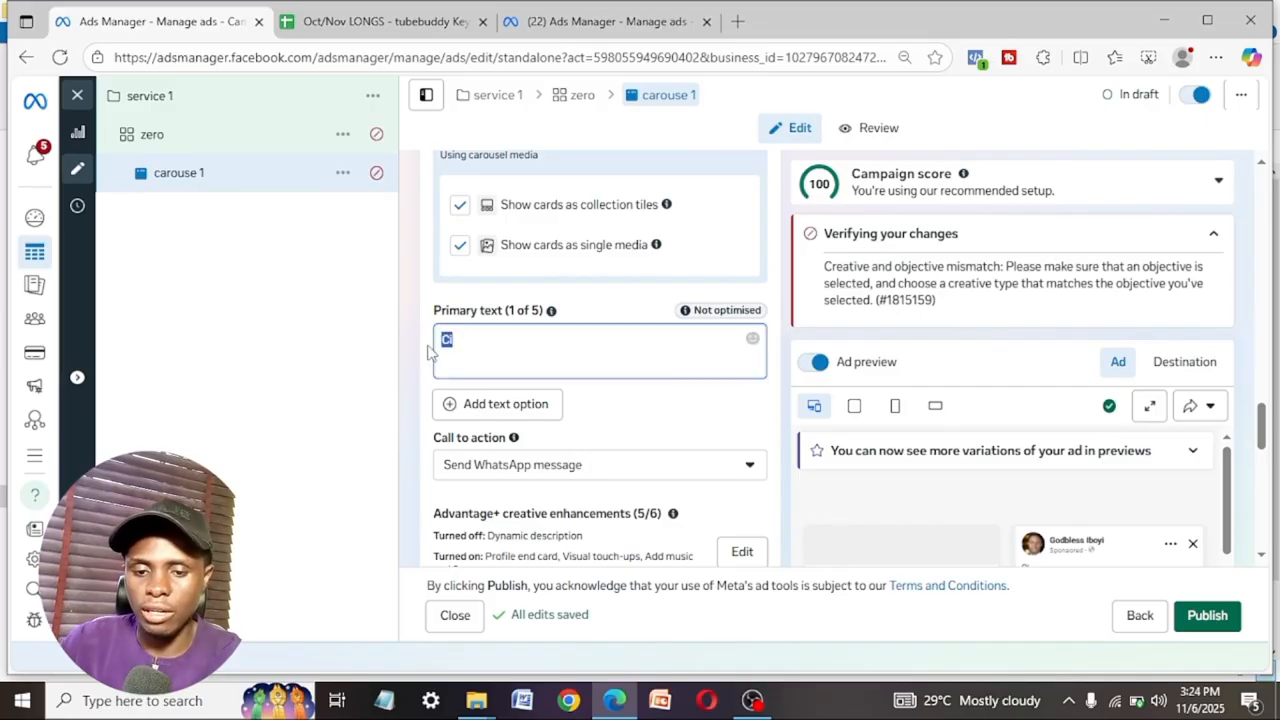
pyautogui.hotkey('ctrl', 'v')
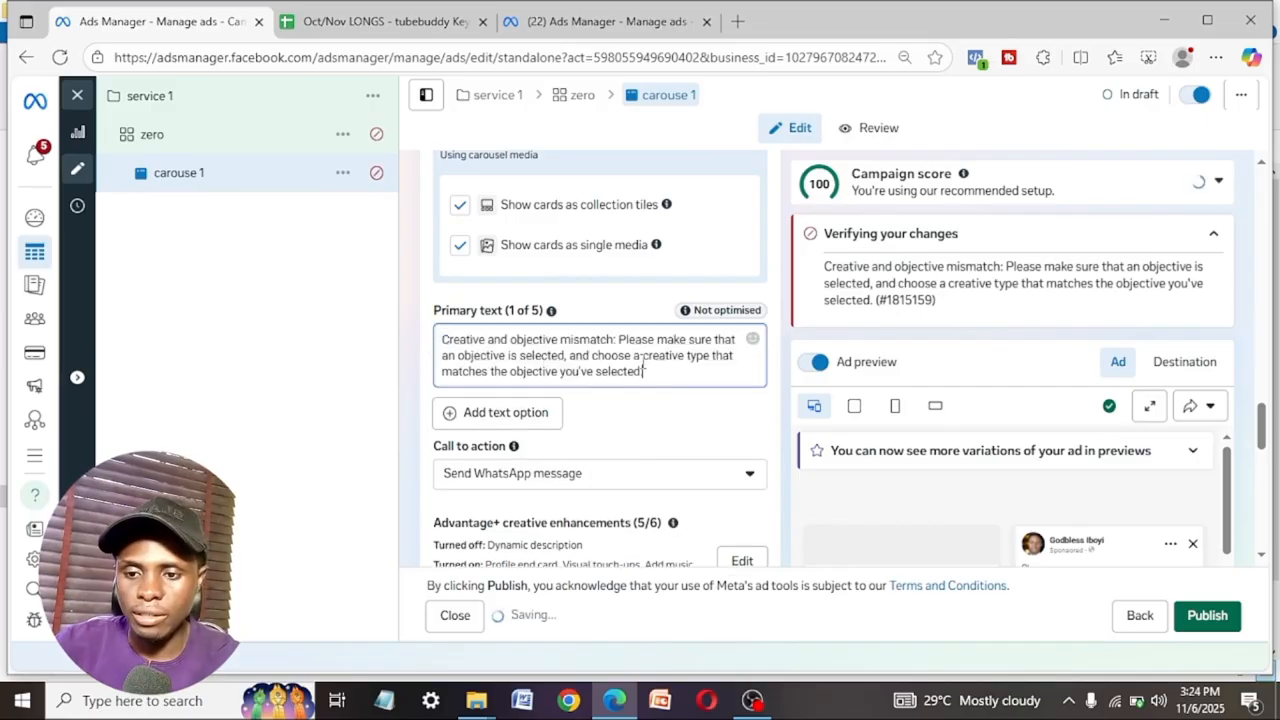
# Look through the call-to-action options and set the ad's call to action to "Order now"
pyautogui.moveTo(1263, 410); pyautogui.dragTo(1263, 440)
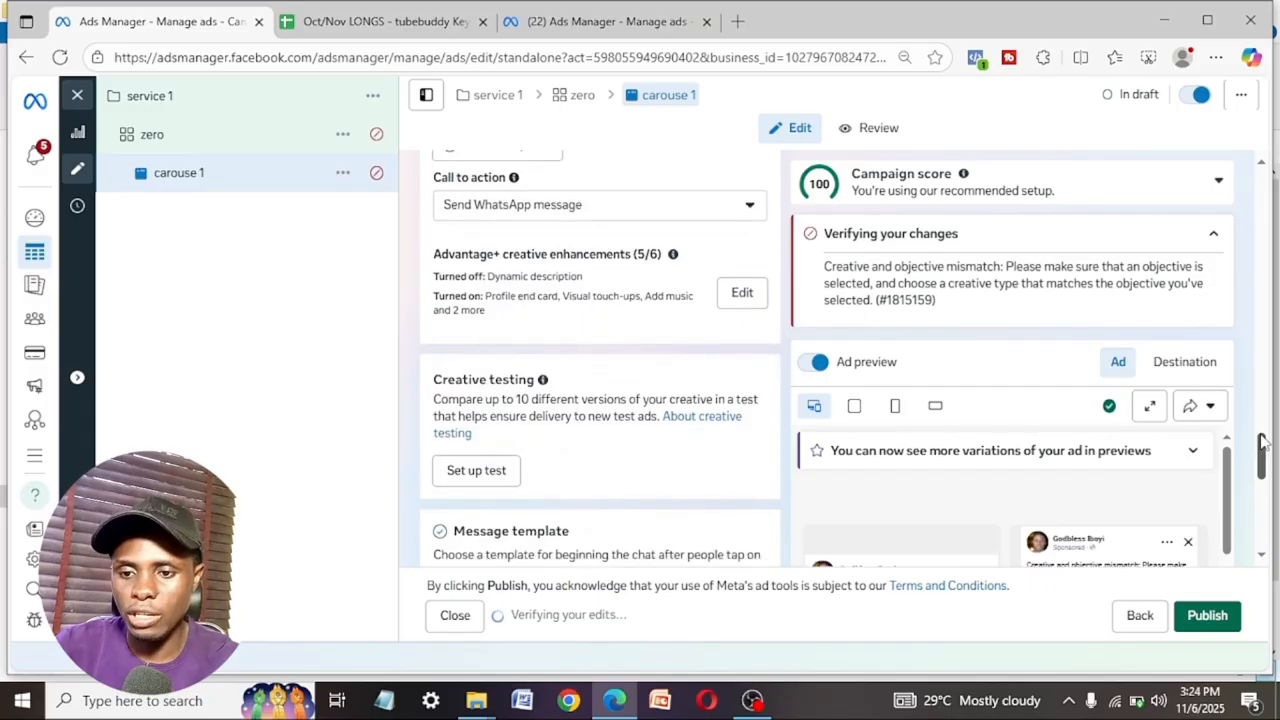
pyautogui.click(571, 207)
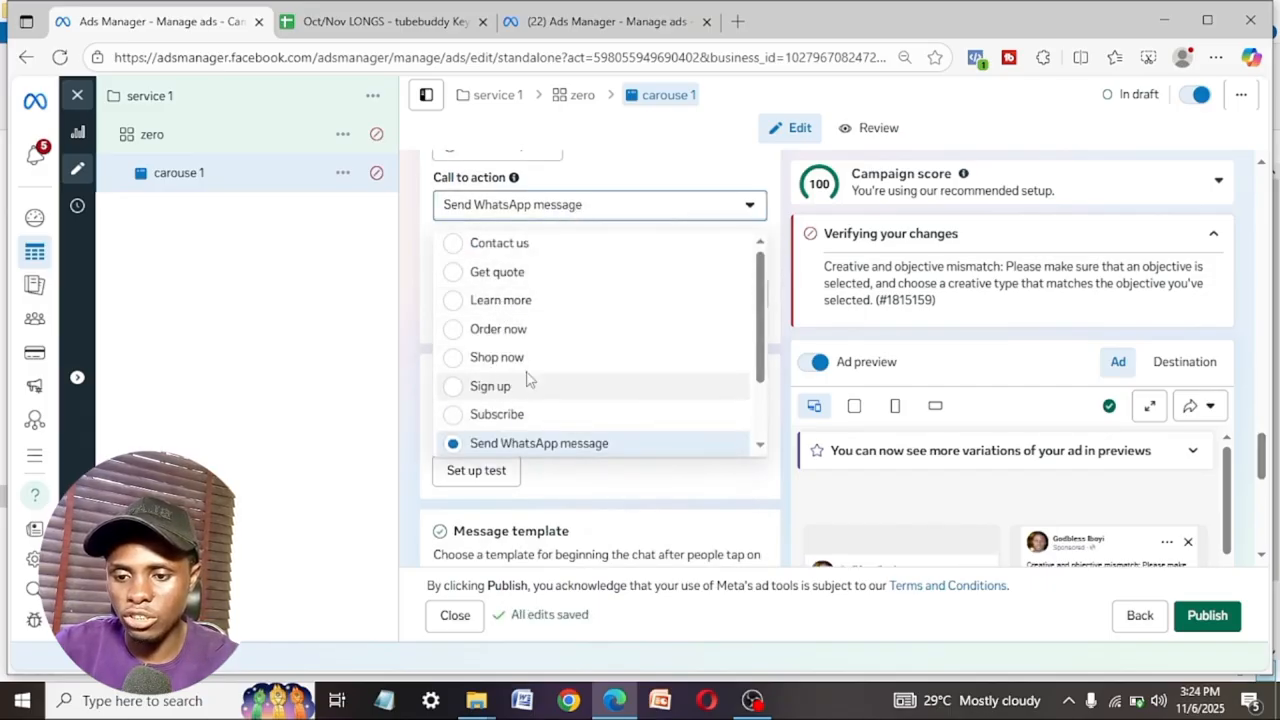
pyautogui.moveTo(767, 342); pyautogui.dragTo(759, 392)
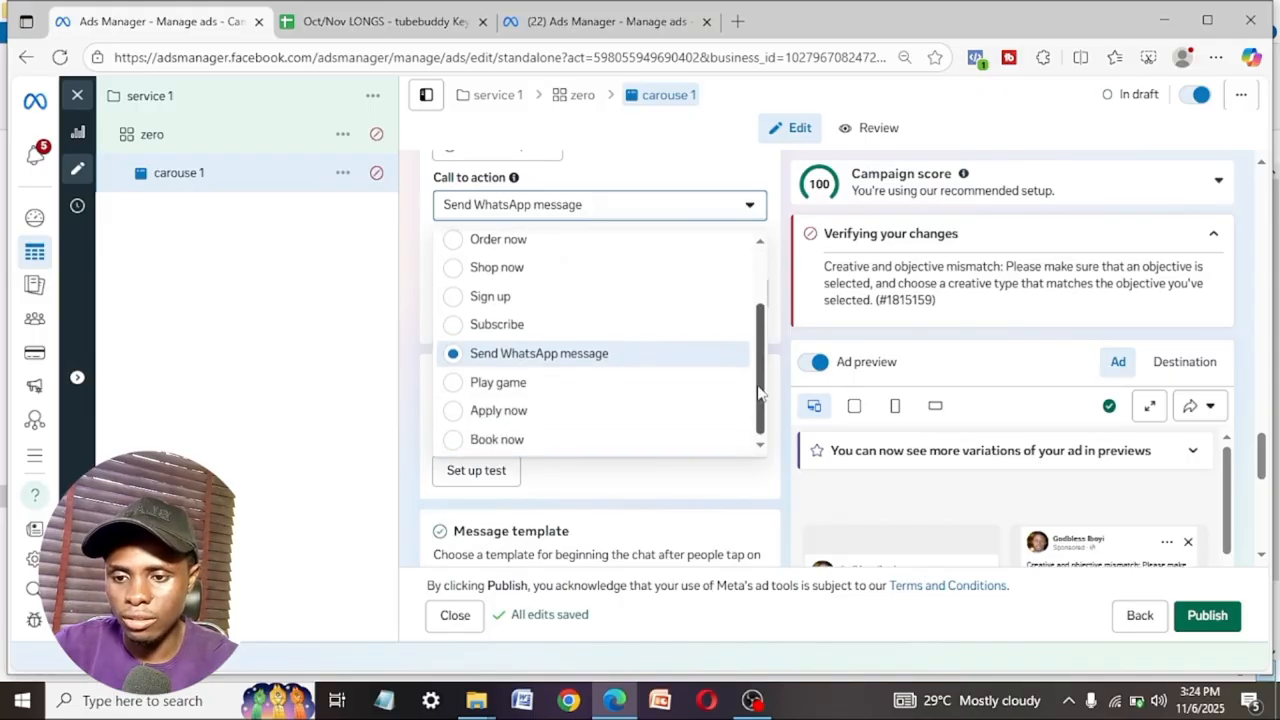
pyautogui.scroll(3, 762, 400)
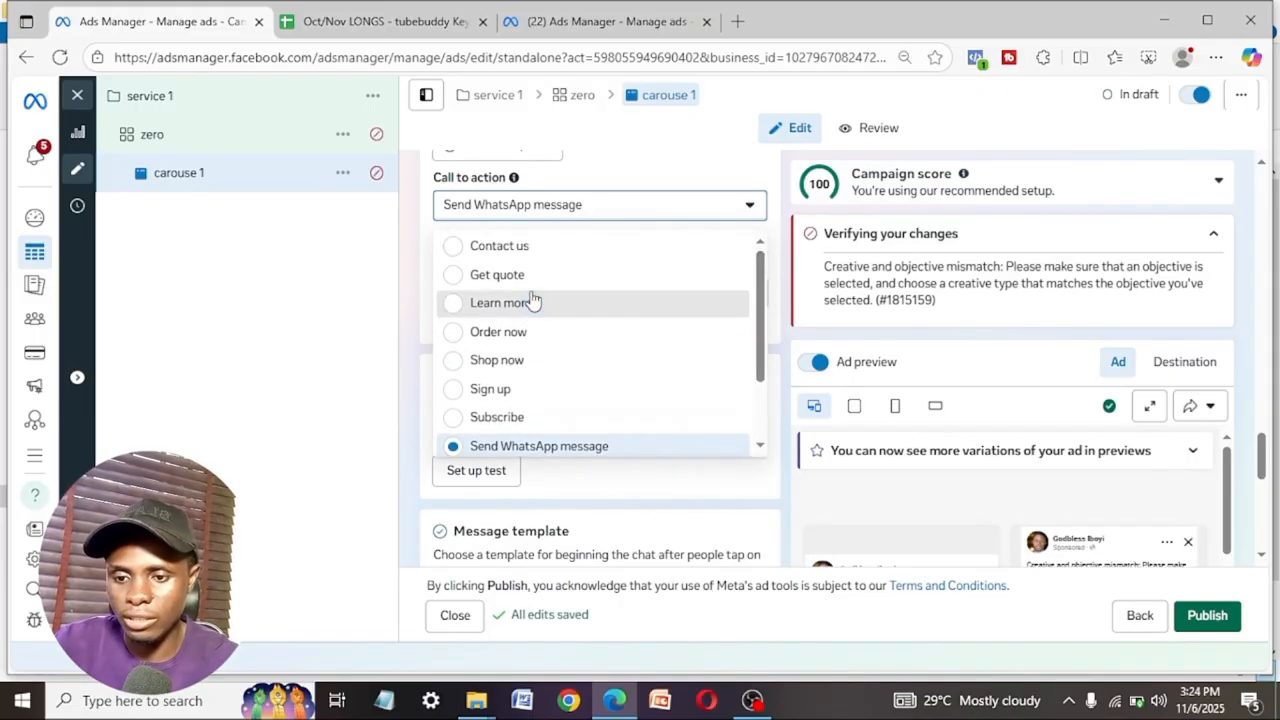
pyautogui.click(521, 304)
pyautogui.click(525, 210)
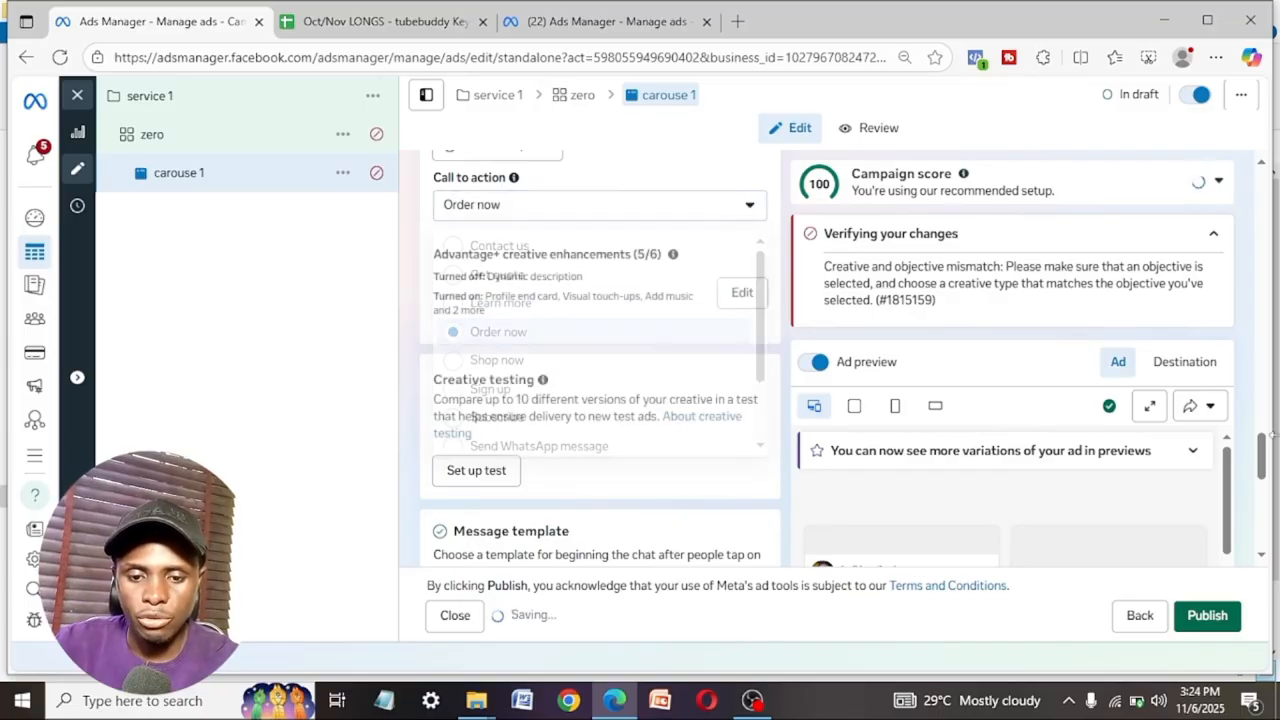
# Check the call-to-action button on the carousel cards by going through them in the ad preview
pyautogui.moveTo(1260, 459); pyautogui.dragTo(1260, 530)
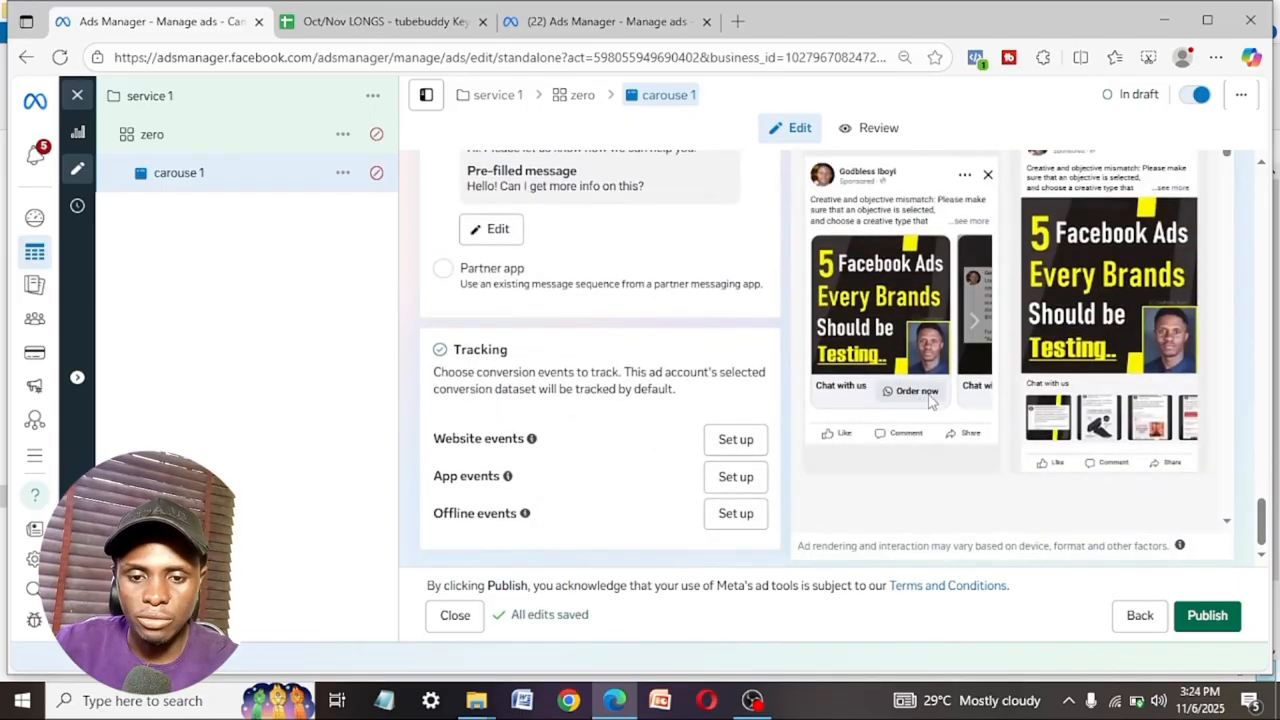
pyautogui.click(971, 322)
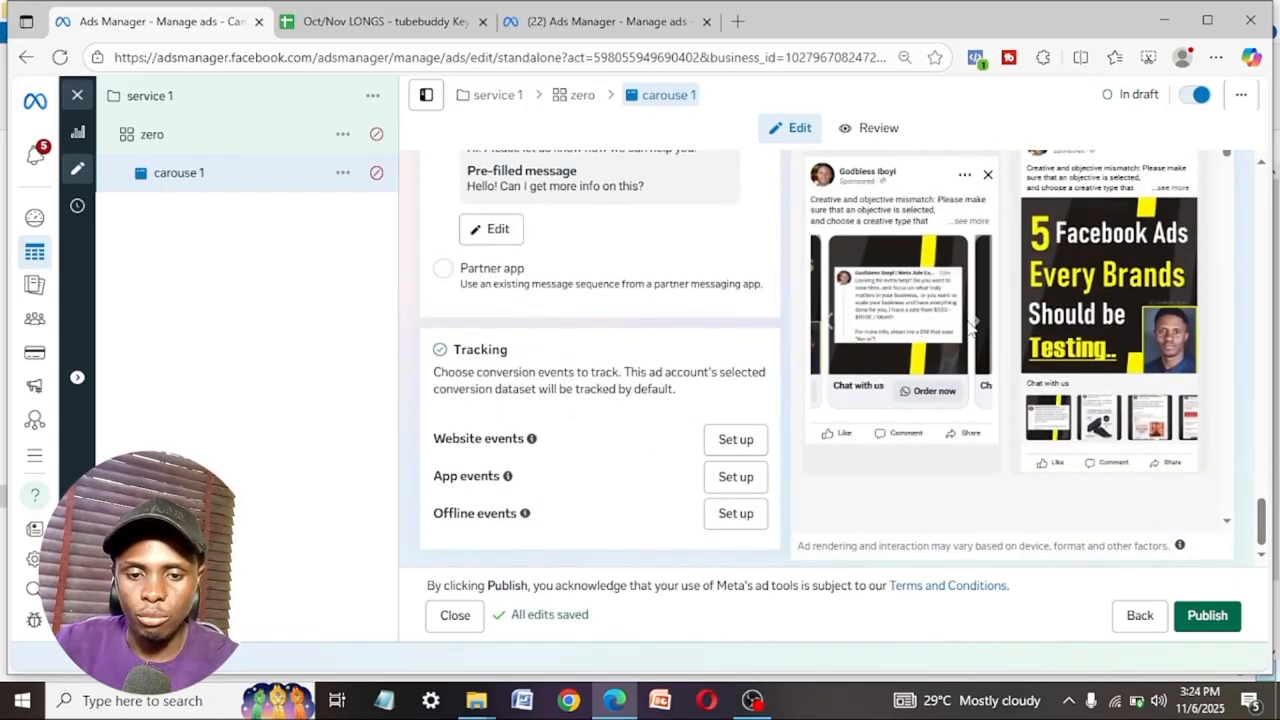
pyautogui.click(972, 324)
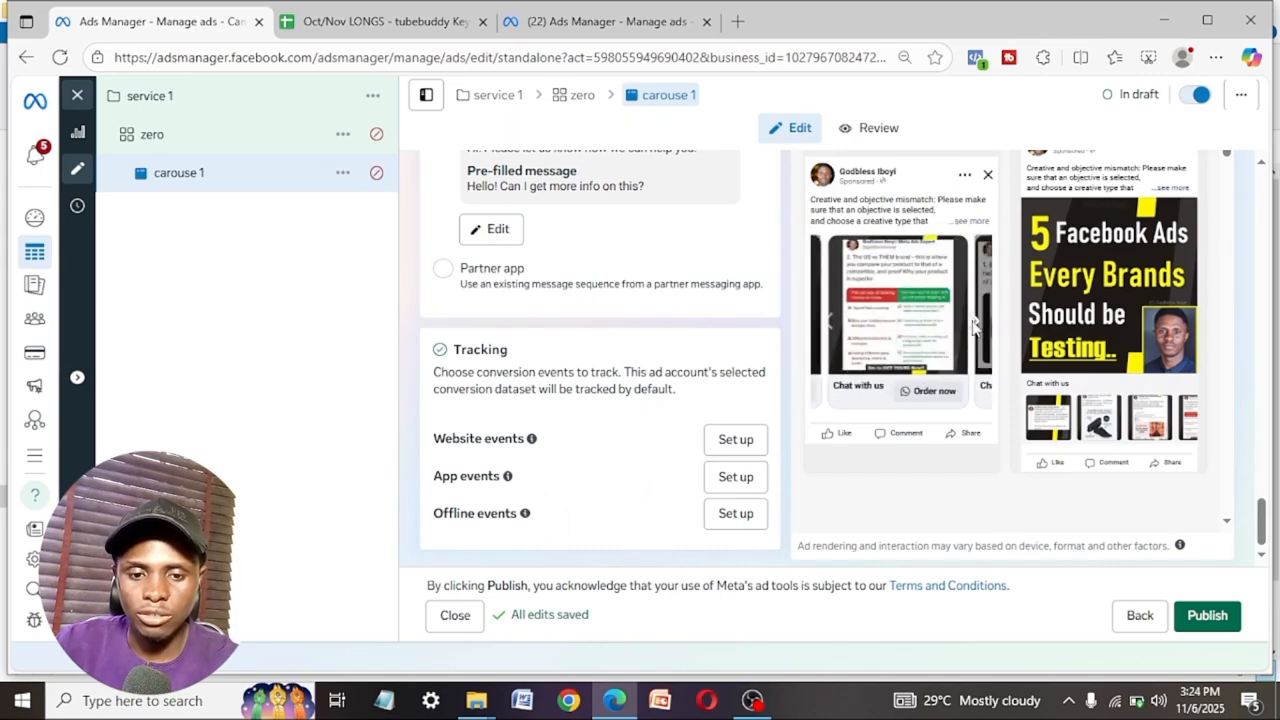
pyautogui.click(972, 324)
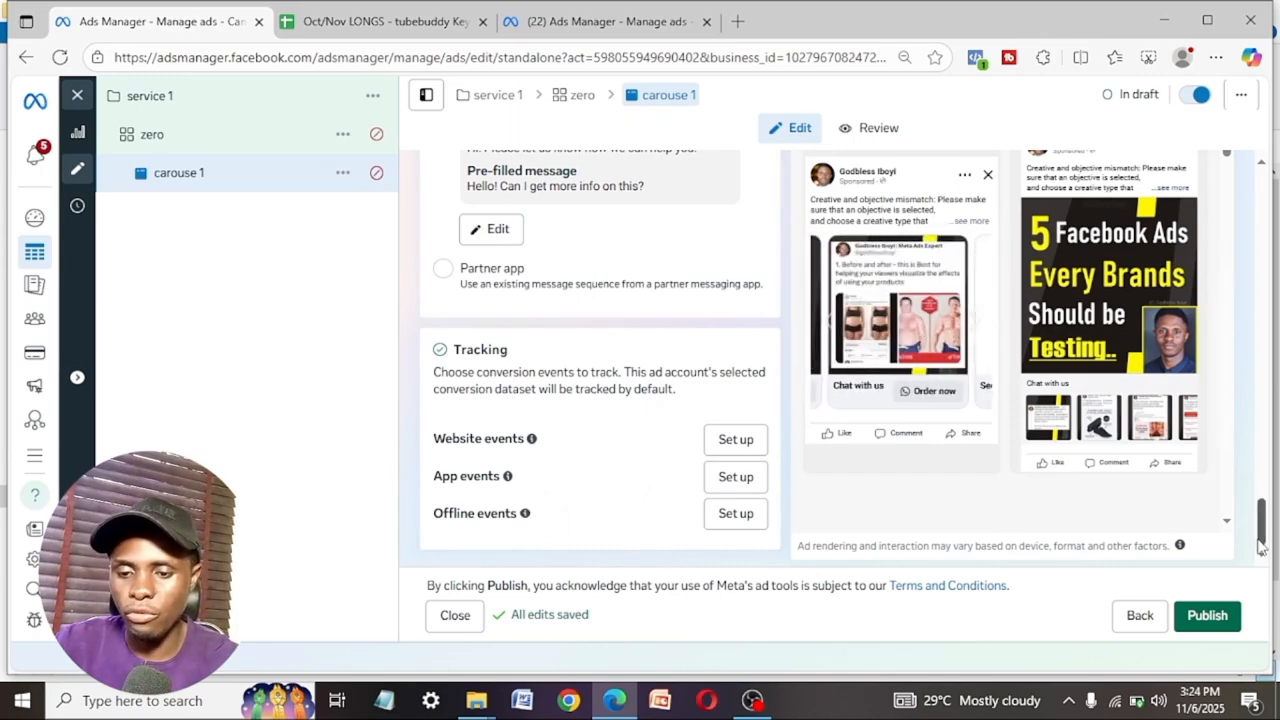
pyautogui.moveTo(1259, 541); pyautogui.dragTo(1261, 590)
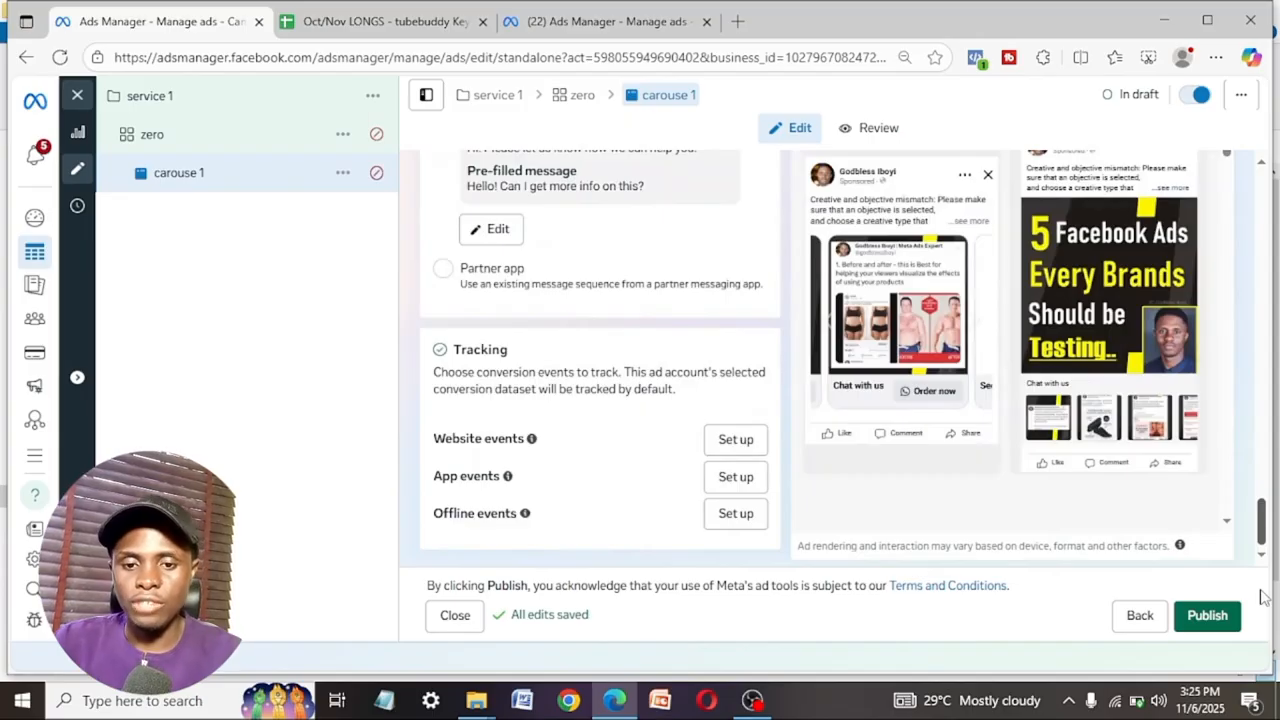